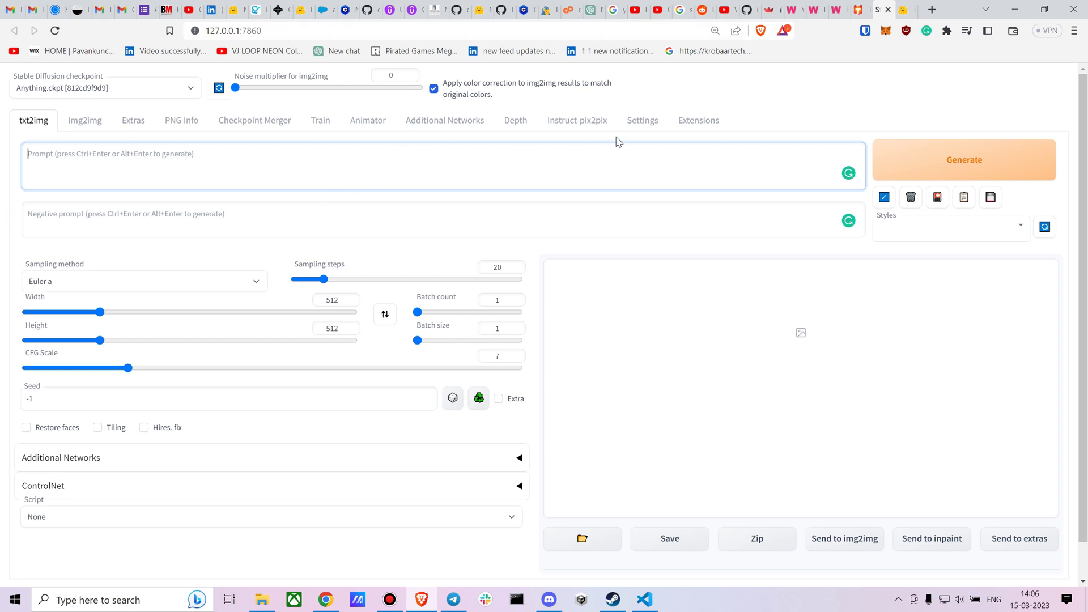
Load the catalogue of available extensions under Extensions, then return to the Settings page.
{"action": "left_click", "coordinate": [635, 124]}
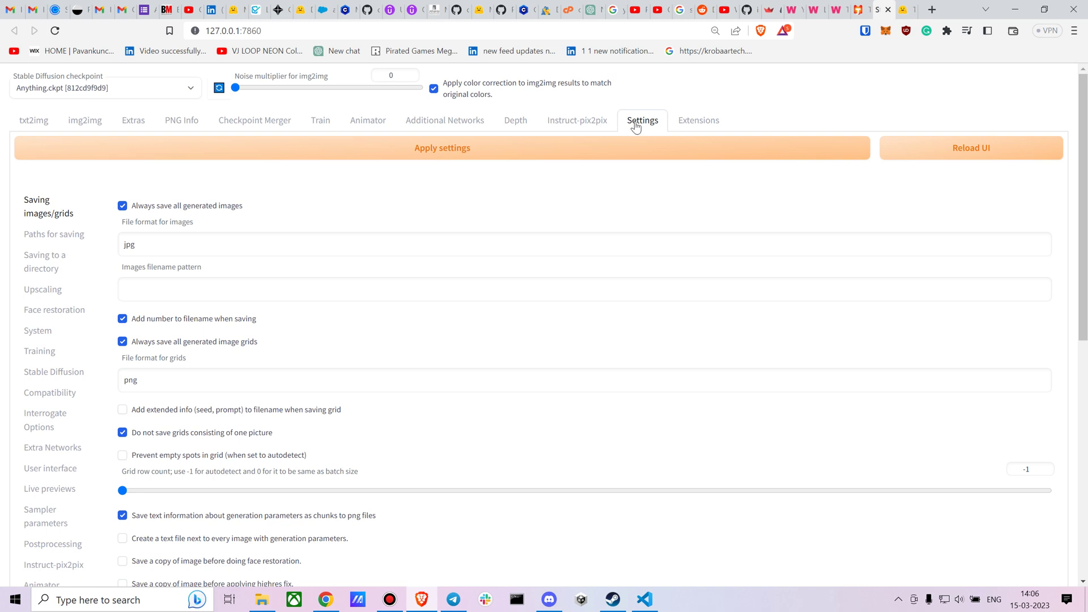
{"action": "left_click", "coordinate": [694, 122]}
{"action": "left_click", "coordinate": [91, 158]}
{"action": "left_click", "coordinate": [100, 180]}
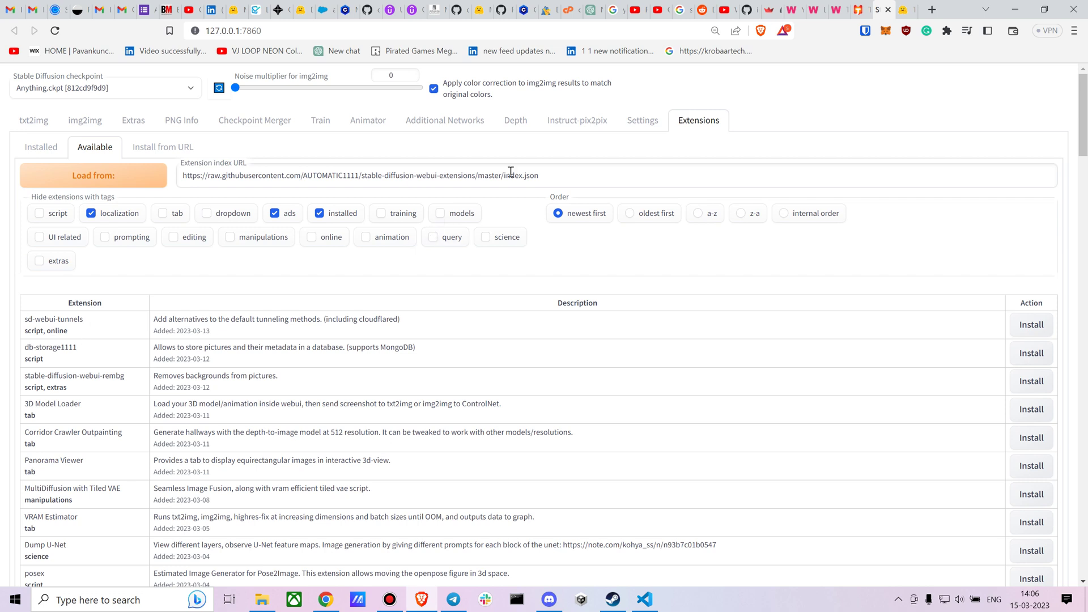
{"action": "left_click", "coordinate": [640, 122]}
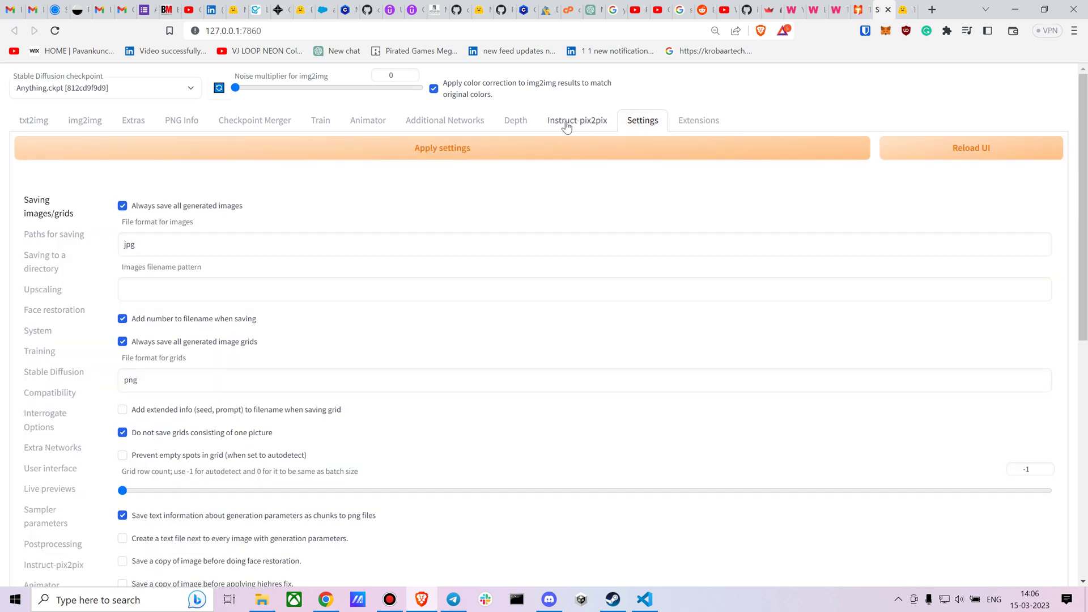
Show the TencentARC/T2I-Adapter models folder with its eight t2iadapter .pth checkpoints.
{"action": "left_click", "coordinate": [901, 16]}
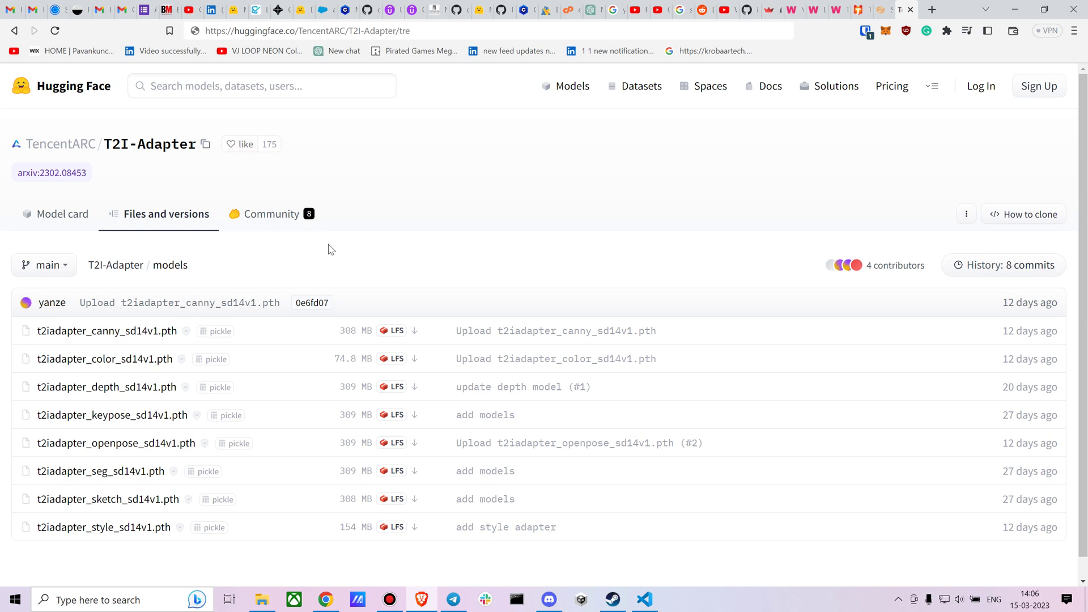
{"action": "scroll", "coordinate": [317, 263], "scroll_direction": "down", "scroll_amount": 1}
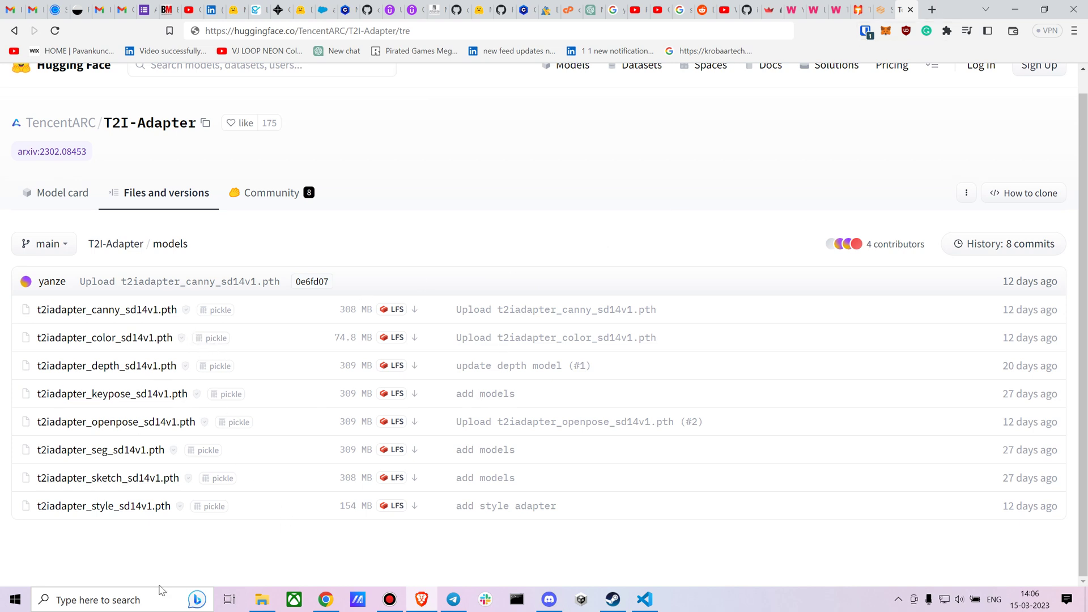
{"action": "mouse_move", "coordinate": [256, 609]}
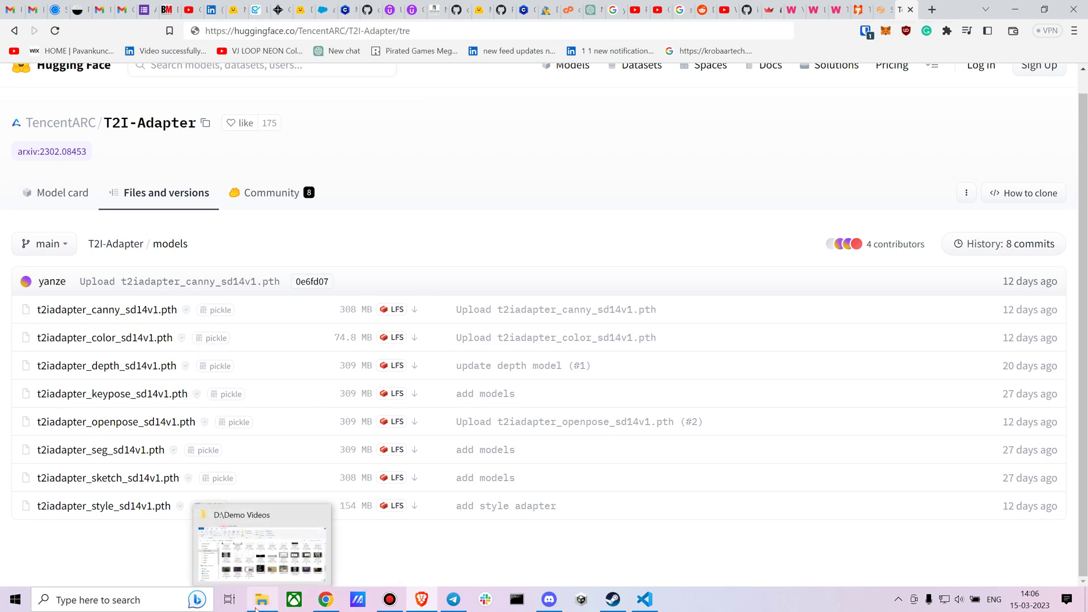
Browse File Explorer to webui > extensions > sd-webui-controlnet > models, then minimize it.
{"action": "left_click", "coordinate": [267, 562]}
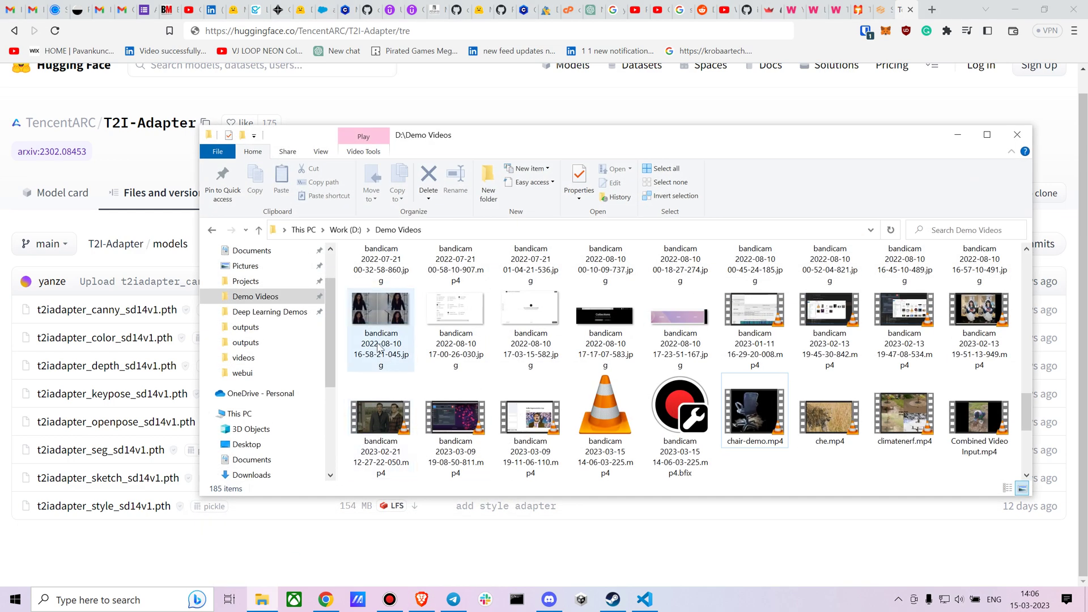
{"action": "left_click", "coordinate": [282, 373]}
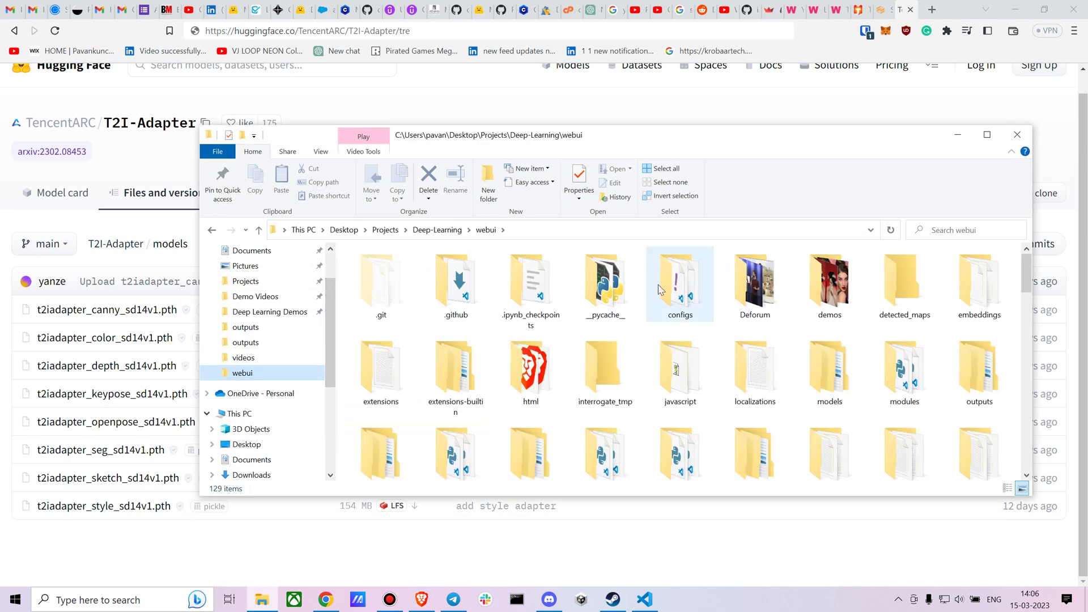
{"action": "left_click", "coordinate": [624, 384]}
{"action": "scroll", "coordinate": [623, 384], "scroll_direction": "down", "scroll_amount": 1}
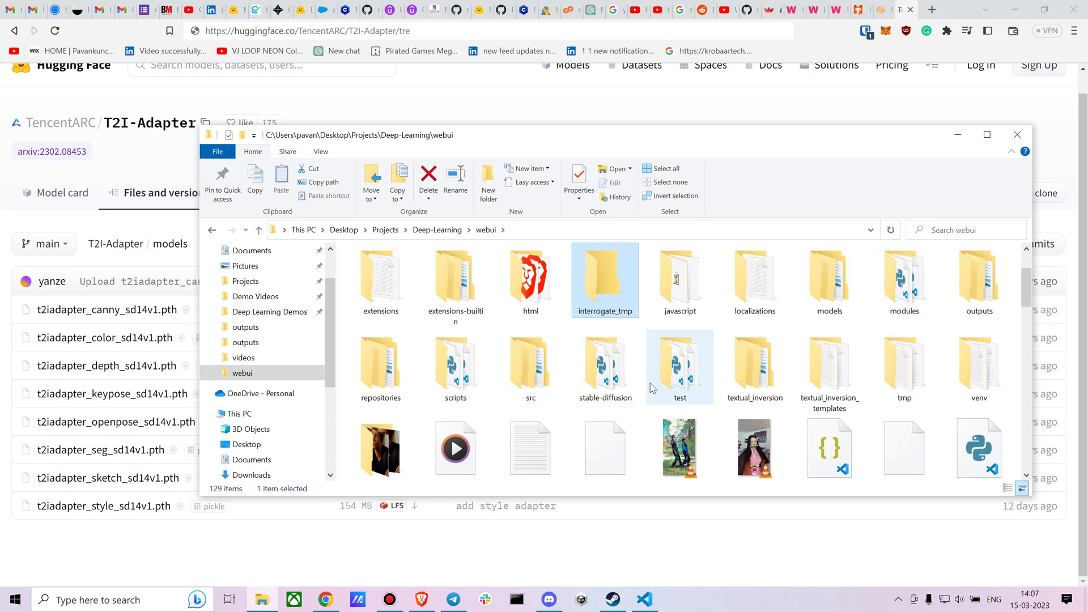
{"action": "scroll", "coordinate": [782, 351], "scroll_direction": "up", "scroll_amount": 1}
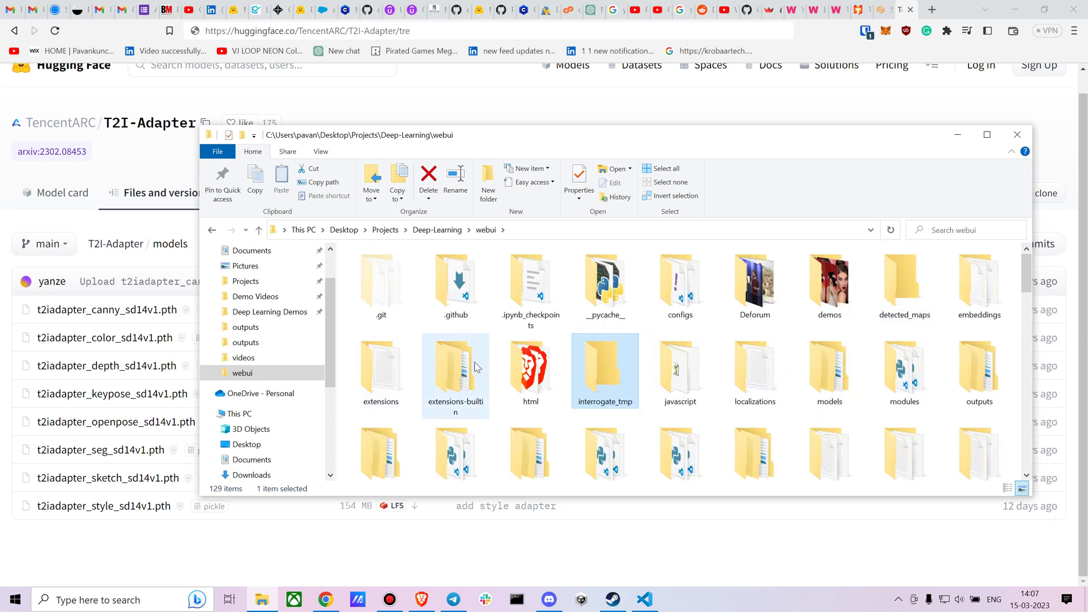
{"action": "left_click", "coordinate": [389, 373]}
{"action": "double_click", "coordinate": [389, 373]}
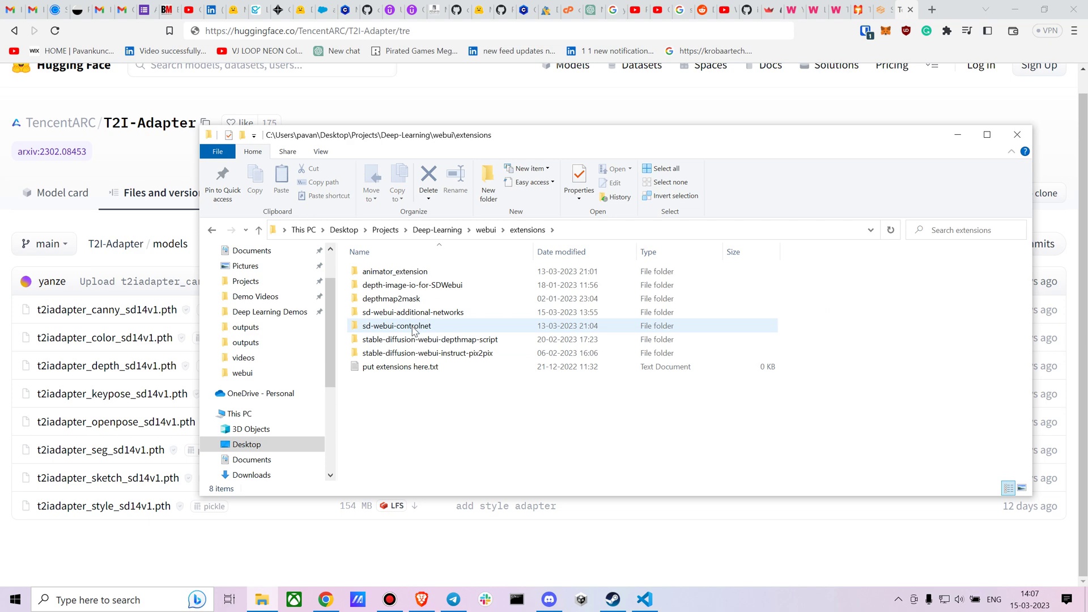
{"action": "double_click", "coordinate": [414, 329]}
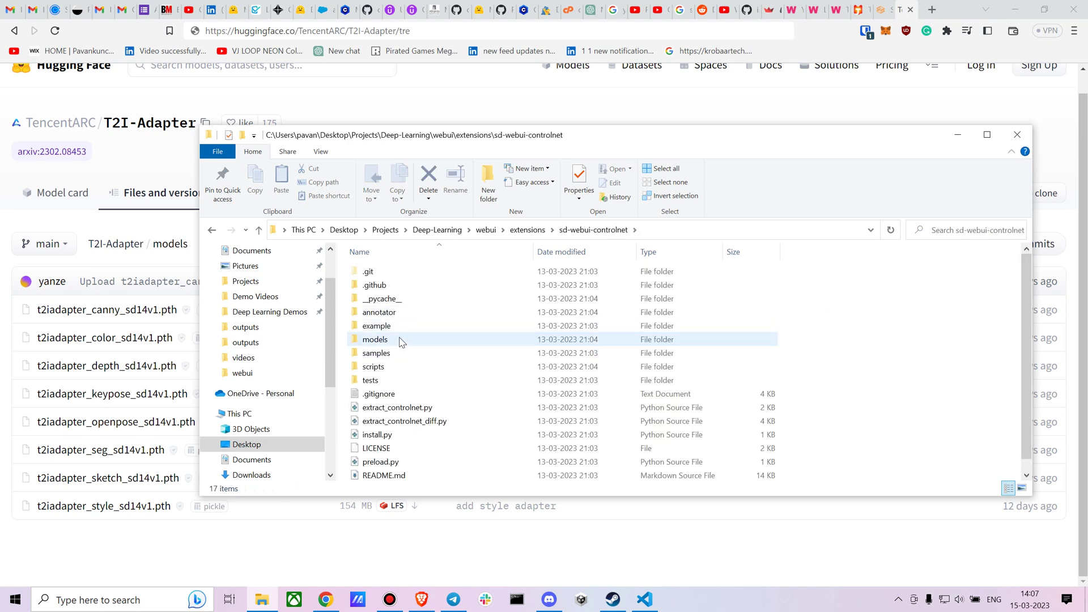
{"action": "double_click", "coordinate": [399, 340]}
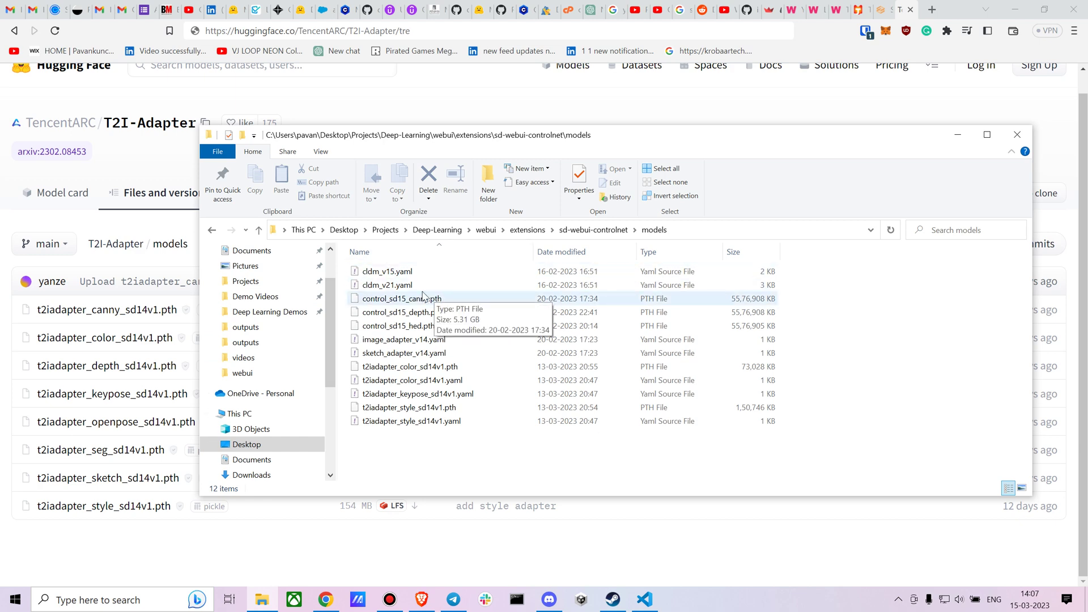
{"action": "left_click", "coordinate": [947, 135]}
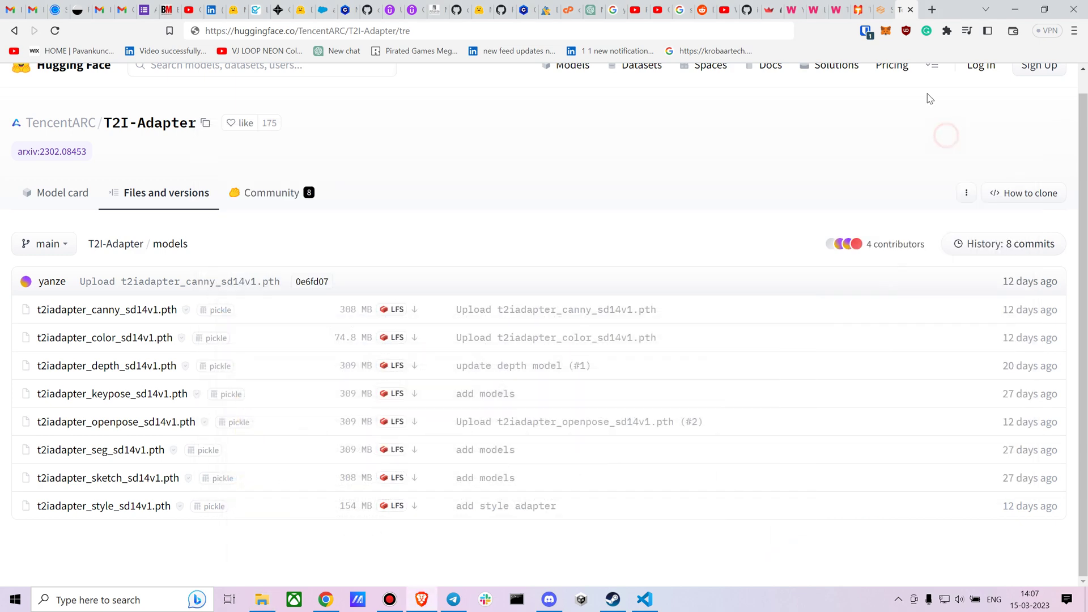
Go to txt2img and expand the ControlNet panel with its three Control Model units.
{"action": "left_click", "coordinate": [885, 12]}
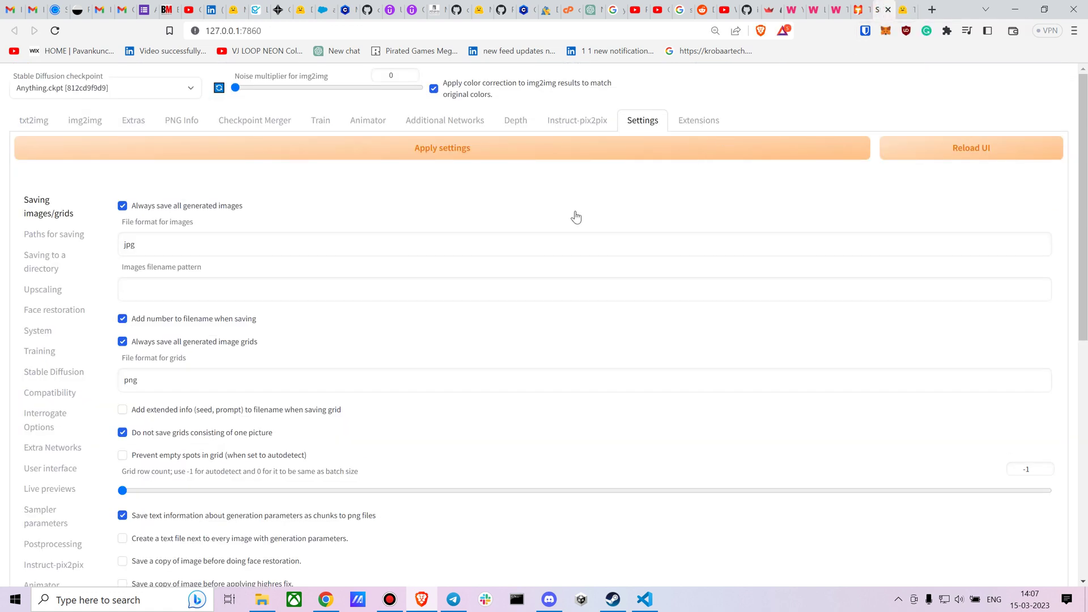
{"action": "left_click", "coordinate": [32, 115]}
{"action": "scroll", "coordinate": [129, 233], "scroll_direction": "down", "scroll_amount": 1}
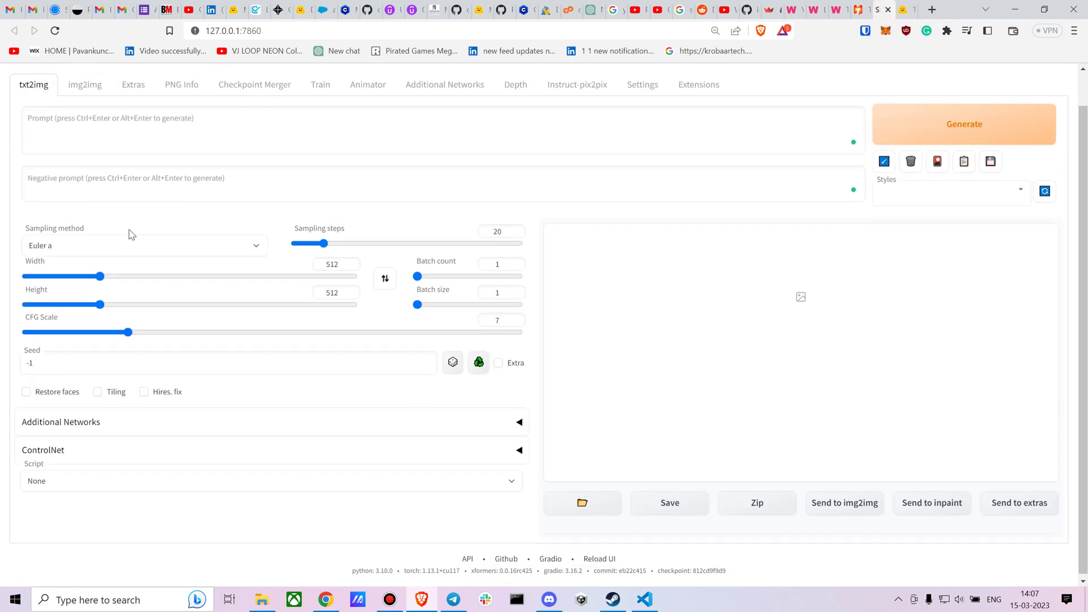
{"action": "left_click", "coordinate": [72, 450]}
{"action": "scroll", "coordinate": [117, 409], "scroll_direction": "down", "scroll_amount": 3}
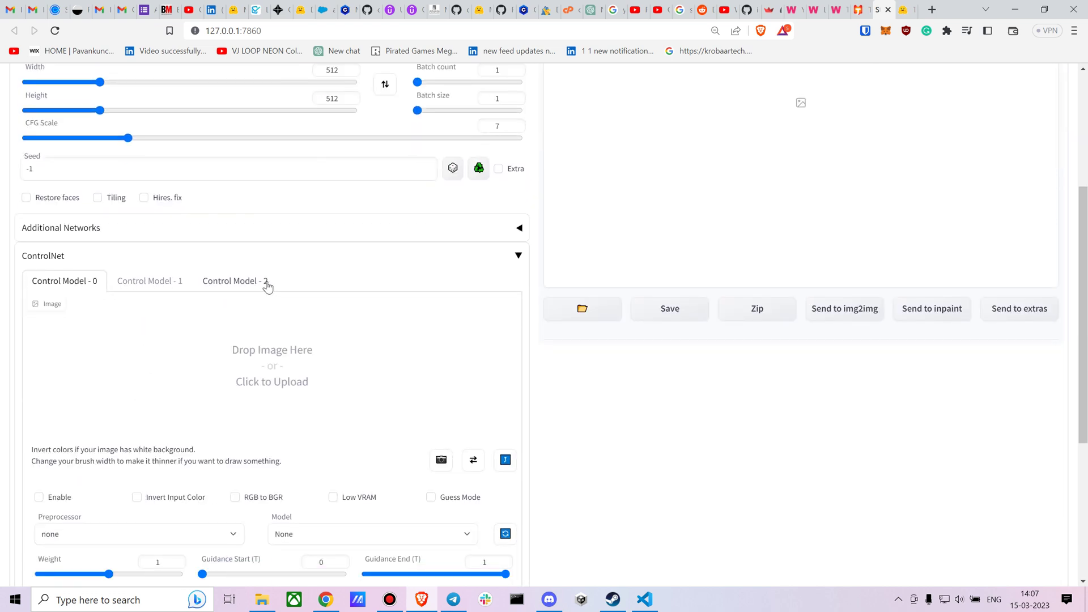
{"action": "scroll", "coordinate": [406, 263], "scroll_direction": "up", "scroll_amount": 4}
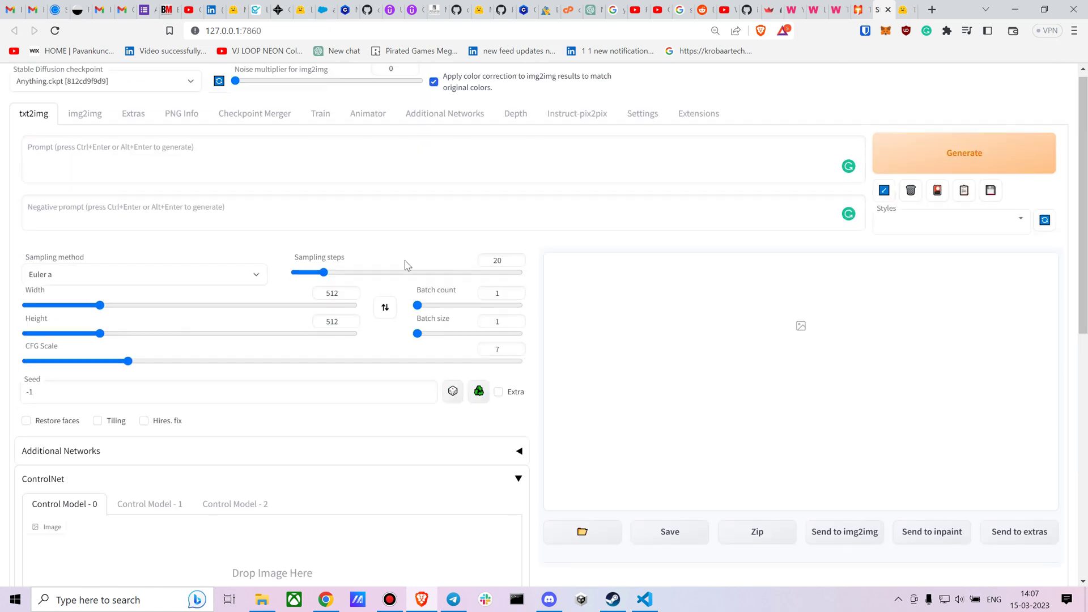
{"action": "left_click", "coordinate": [643, 120]}
{"action": "scroll", "coordinate": [78, 357], "scroll_direction": "down", "scroll_amount": 3}
{"action": "scroll", "coordinate": [57, 237], "scroll_direction": "down", "scroll_amount": 4}
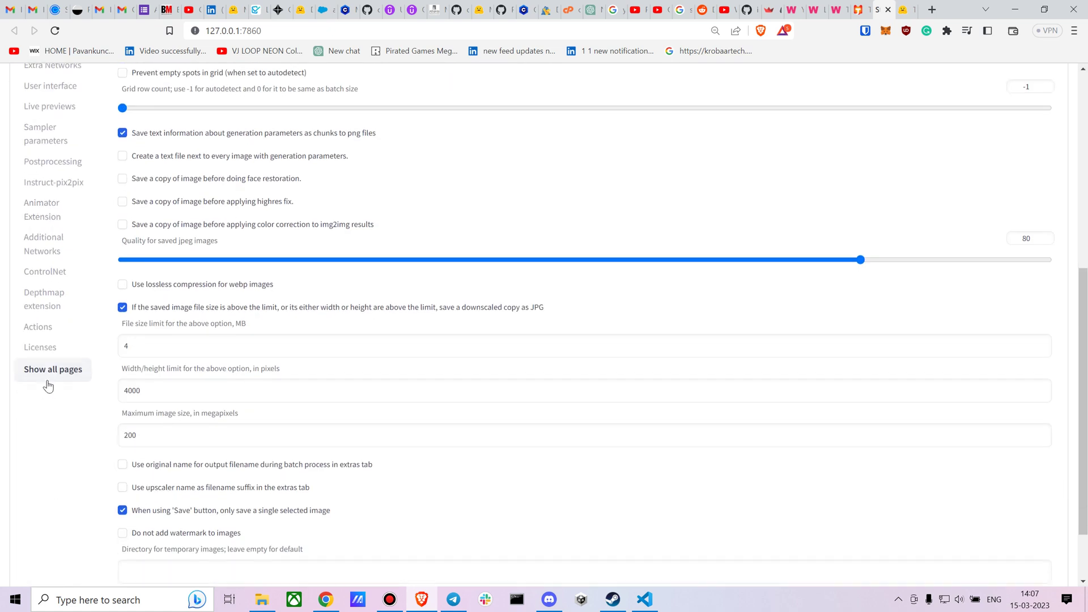
{"action": "scroll", "coordinate": [28, 238], "scroll_direction": "up", "scroll_amount": 1}
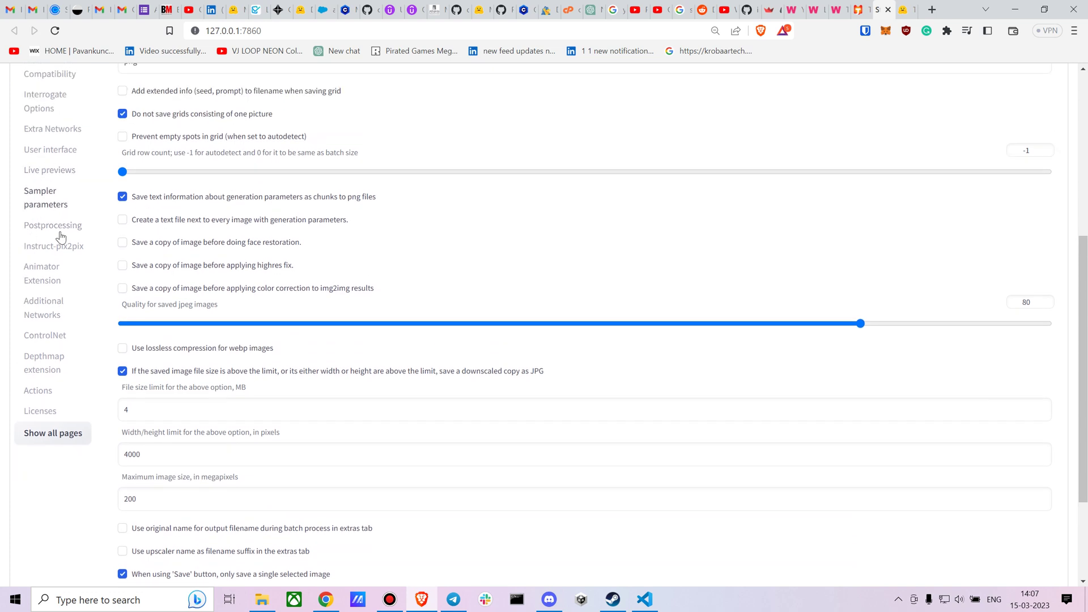
{"action": "left_click", "coordinate": [54, 336]}
{"action": "scroll", "coordinate": [199, 298], "scroll_direction": "up", "scroll_amount": 2}
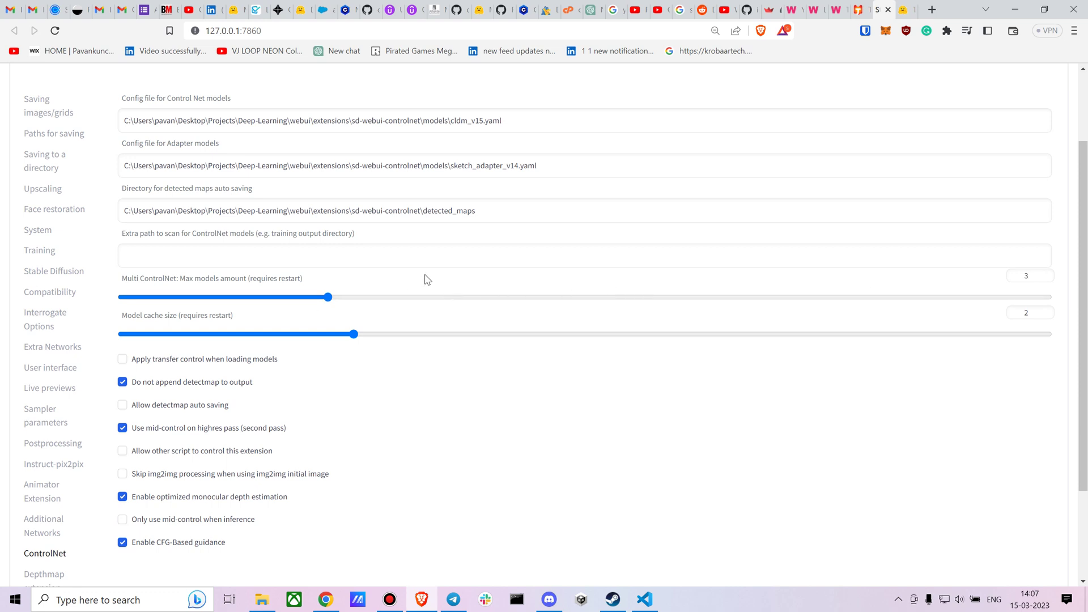
{"action": "scroll", "coordinate": [385, 251], "scroll_direction": "up", "scroll_amount": 2}
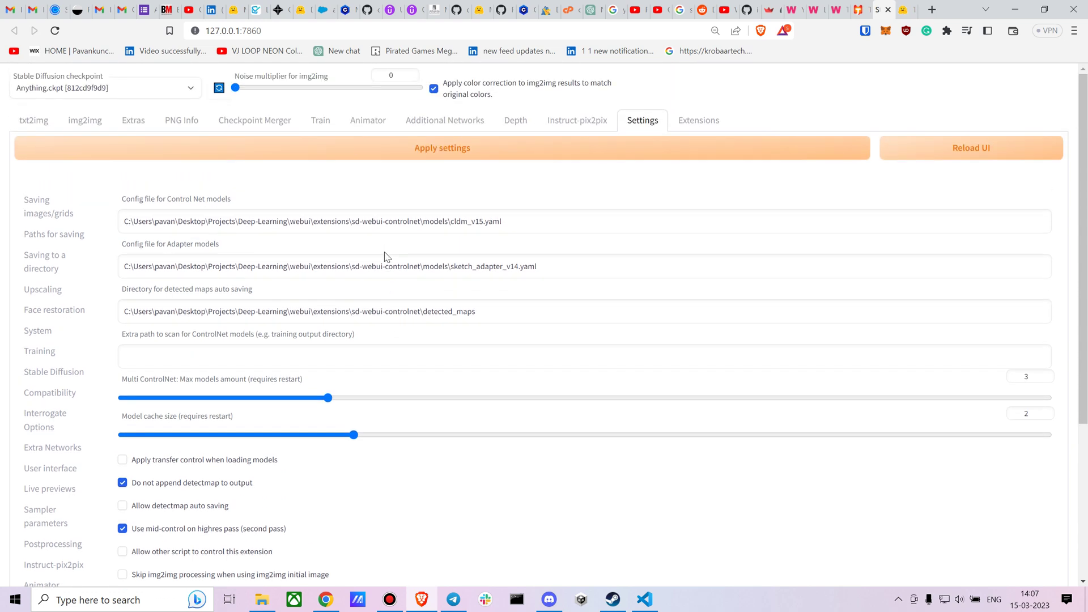
{"action": "scroll", "coordinate": [389, 253], "scroll_direction": "down", "scroll_amount": 1}
{"action": "scroll", "coordinate": [387, 247], "scroll_direction": "up", "scroll_amount": 1}
{"action": "left_click", "coordinate": [40, 120]}
Drag re2.jpg from Downloads into ControlNet Control Model 0's image box.
{"action": "scroll", "coordinate": [357, 423], "scroll_direction": "down", "scroll_amount": 4}
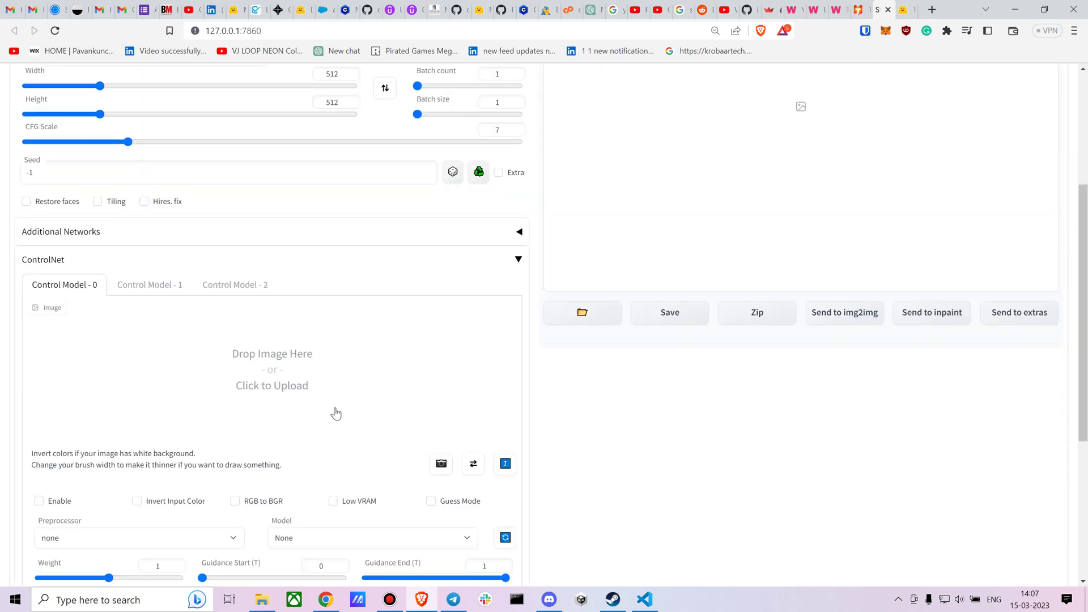
{"action": "mouse_move", "coordinate": [263, 594]}
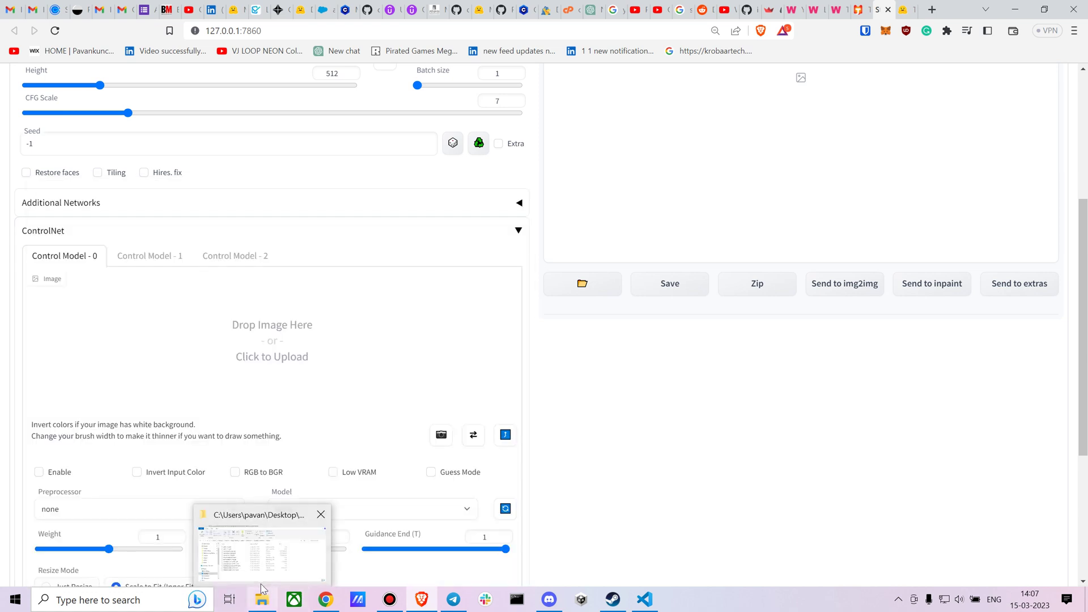
{"action": "left_click", "coordinate": [266, 558]}
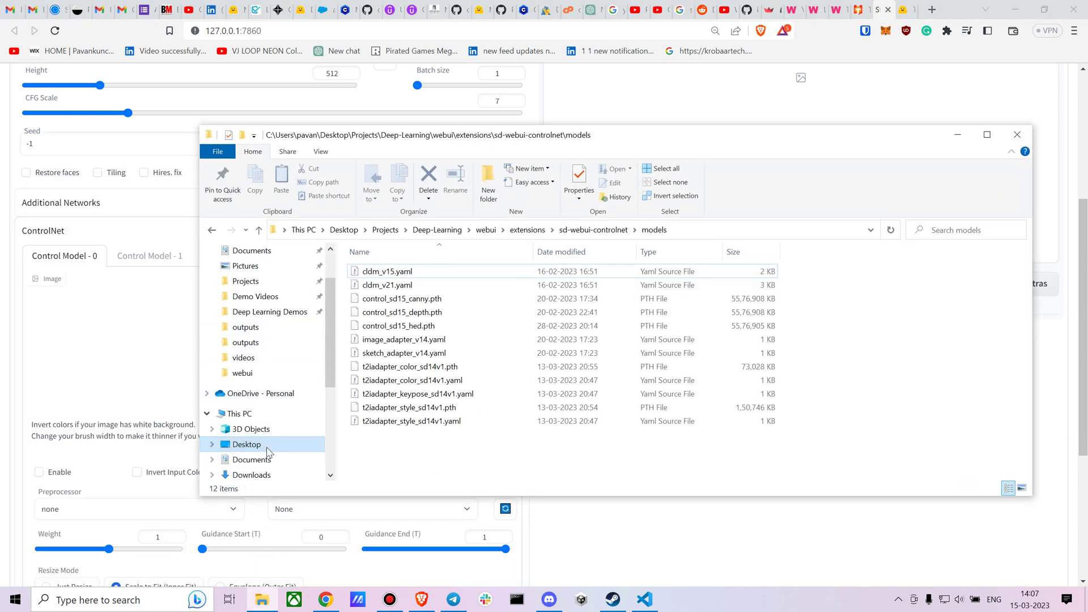
{"action": "left_click", "coordinate": [257, 475]}
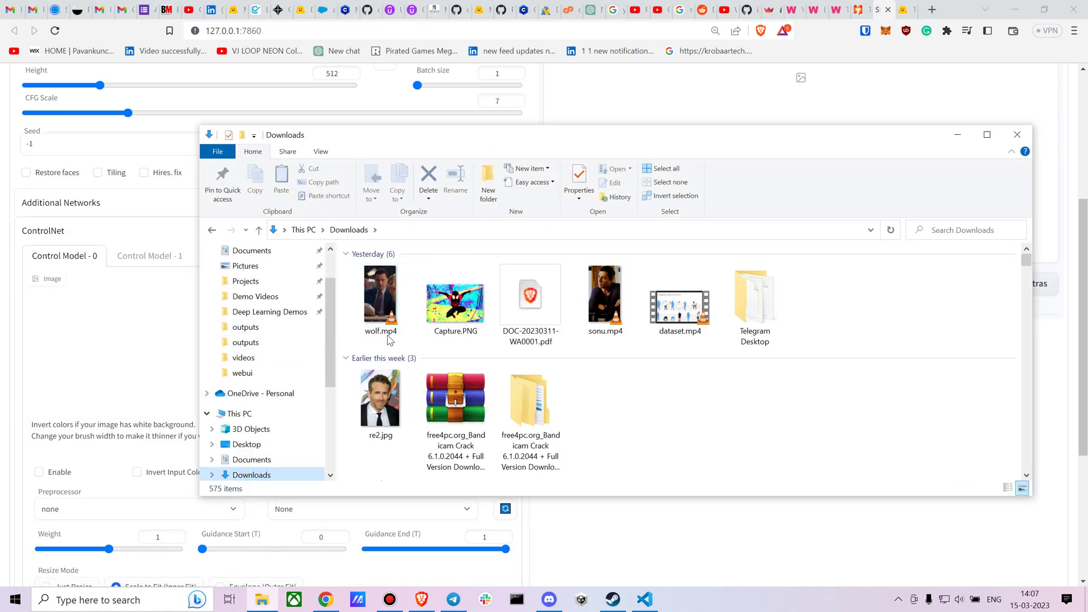
{"action": "left_click_drag", "start_coordinate": [588, 140], "coordinate": [590, 129]}
{"action": "left_click_drag", "start_coordinate": [388, 407], "coordinate": [144, 388]}
{"action": "scroll", "coordinate": [230, 374], "scroll_direction": "down", "scroll_amount": 1}
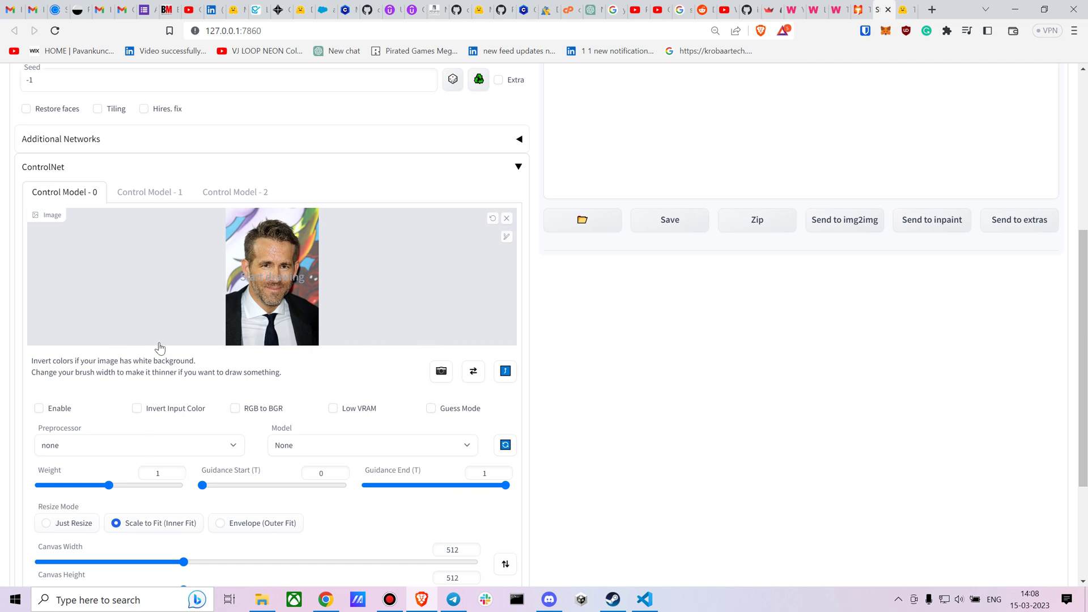
Enable Control Model 0 with the depth preprocessor and control_sd15_depth model.
{"action": "left_click", "coordinate": [74, 446]}
{"action": "left_click", "coordinate": [70, 444]}
{"action": "left_click", "coordinate": [53, 408]}
{"action": "left_click", "coordinate": [80, 453]}
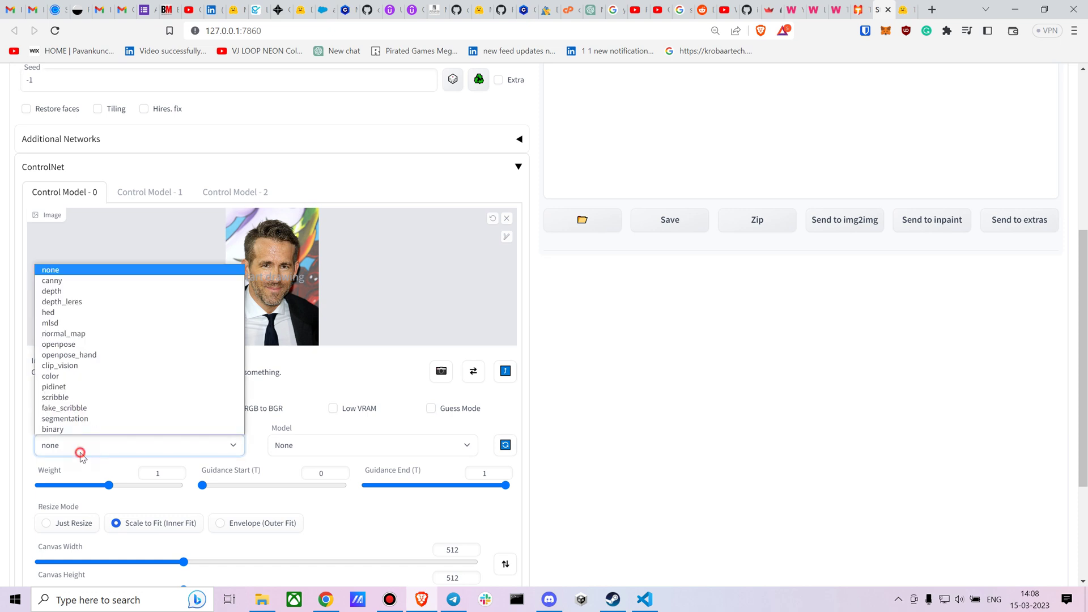
{"action": "left_click", "coordinate": [77, 293]}
{"action": "left_click", "coordinate": [289, 442]}
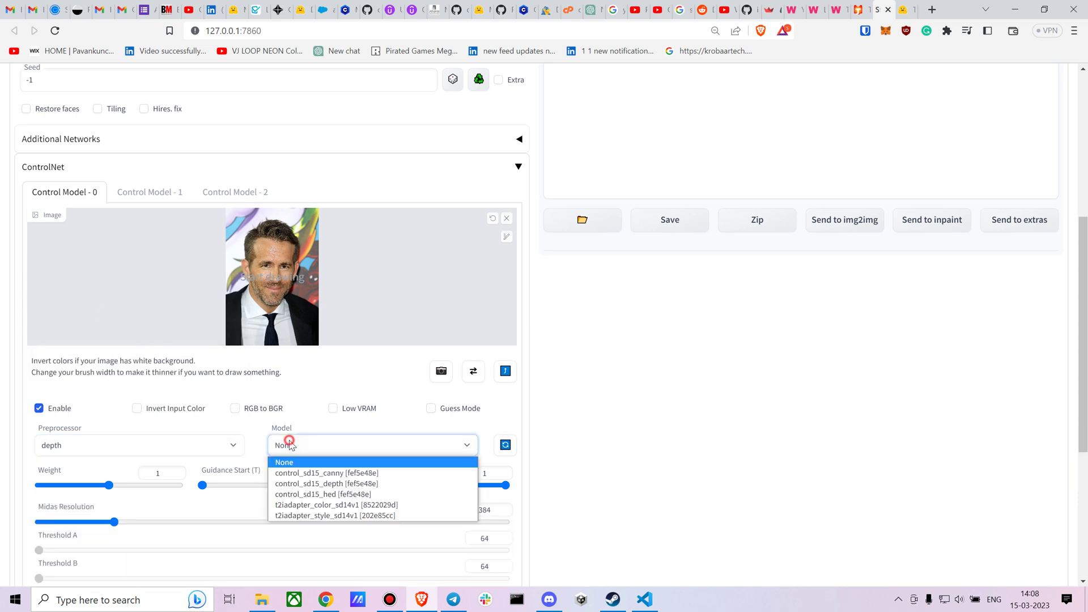
{"action": "left_click", "coordinate": [302, 483]}
Widen the output image to 896 with the Width slider.
{"action": "scroll", "coordinate": [279, 425], "scroll_direction": "up", "scroll_amount": 2}
{"action": "scroll", "coordinate": [257, 245], "scroll_direction": "up", "scroll_amount": 2}
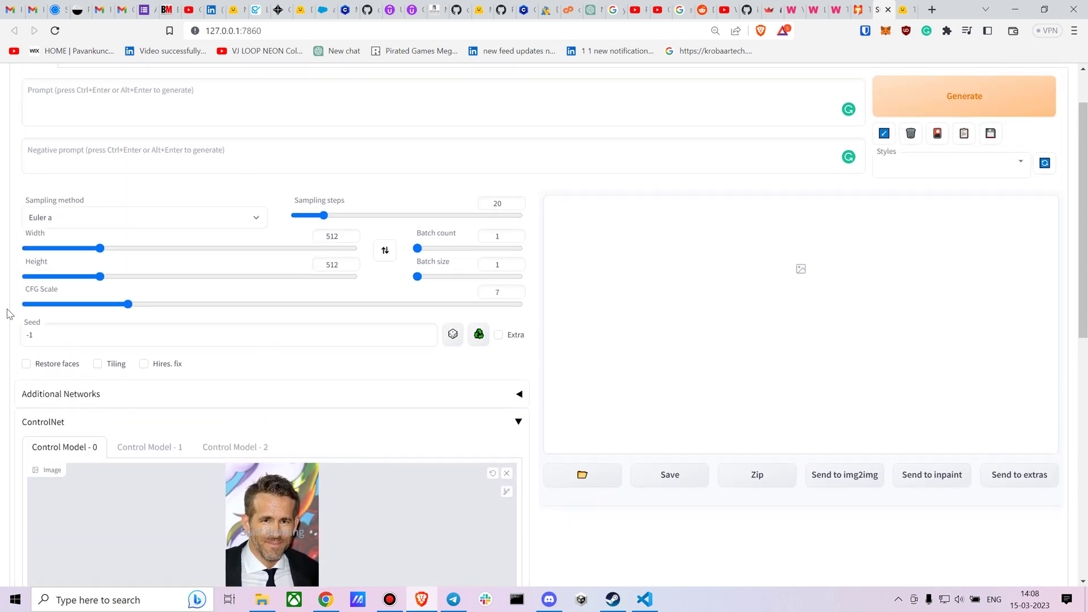
{"action": "left_click_drag", "start_coordinate": [100, 249], "coordinate": [162, 267]}
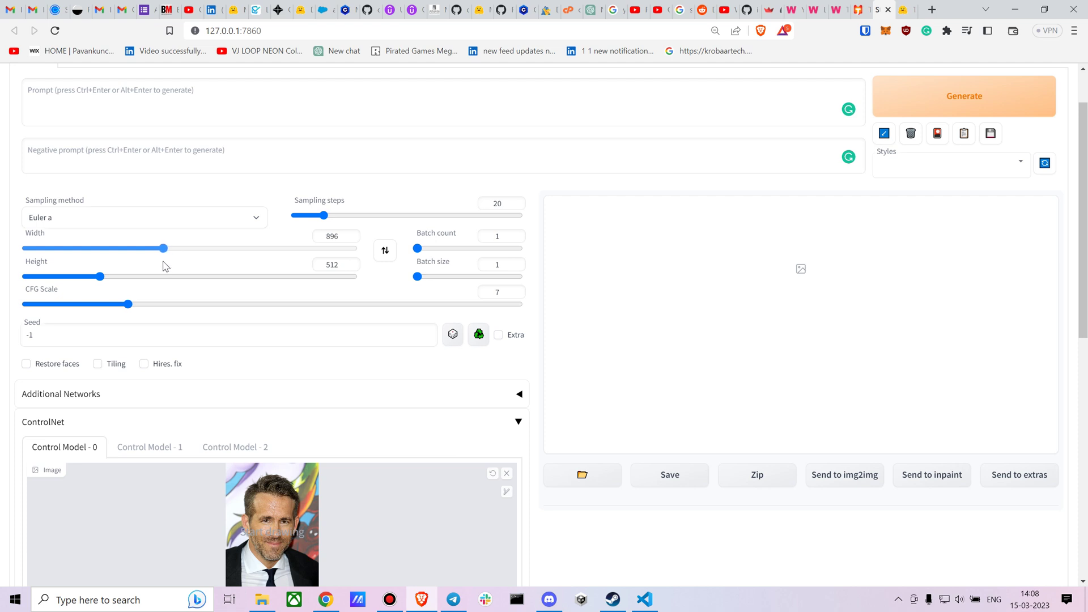
{"action": "scroll", "coordinate": [281, 302], "scroll_direction": "down", "scroll_amount": 3}
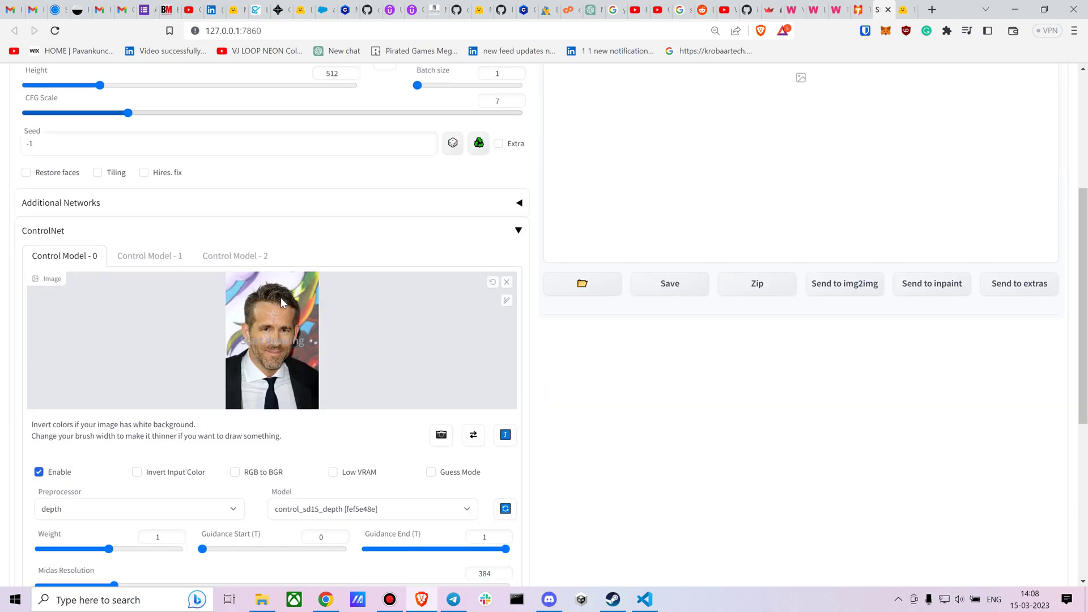
Enable Control Model 1 with the clip_vision preprocessor and t2iadapter_style_sd14v1 model.
{"action": "left_click", "coordinate": [159, 264]}
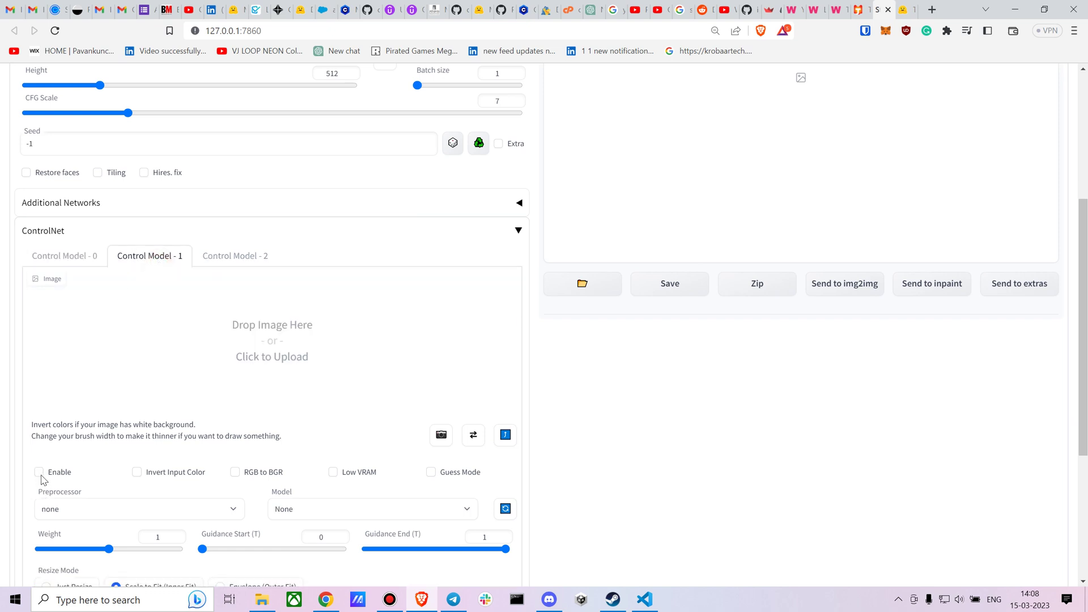
{"action": "left_click", "coordinate": [40, 473]}
{"action": "left_click", "coordinate": [56, 506]}
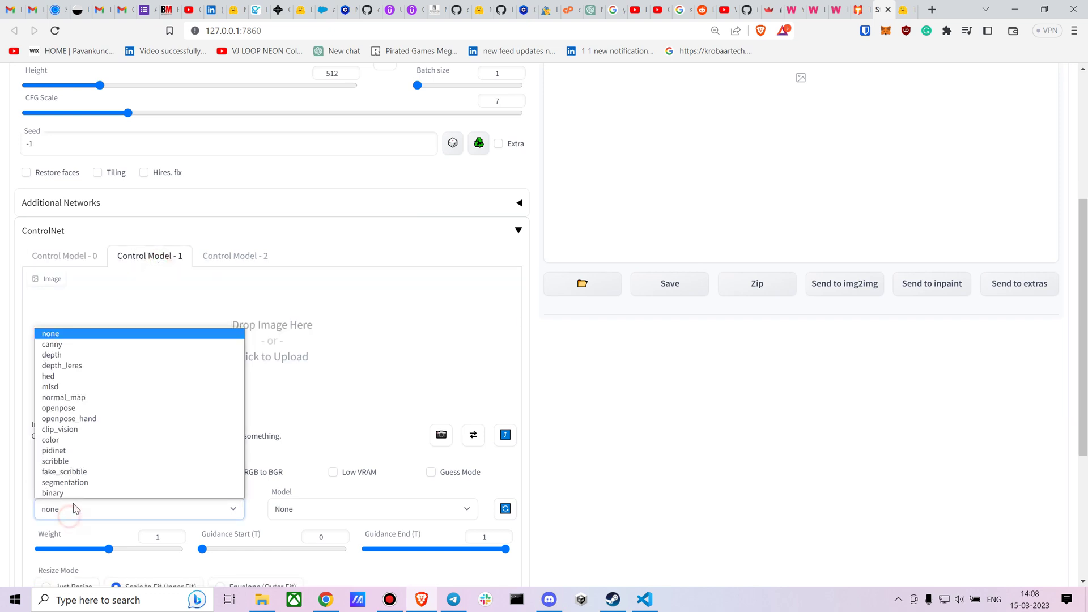
{"action": "left_click", "coordinate": [58, 430]}
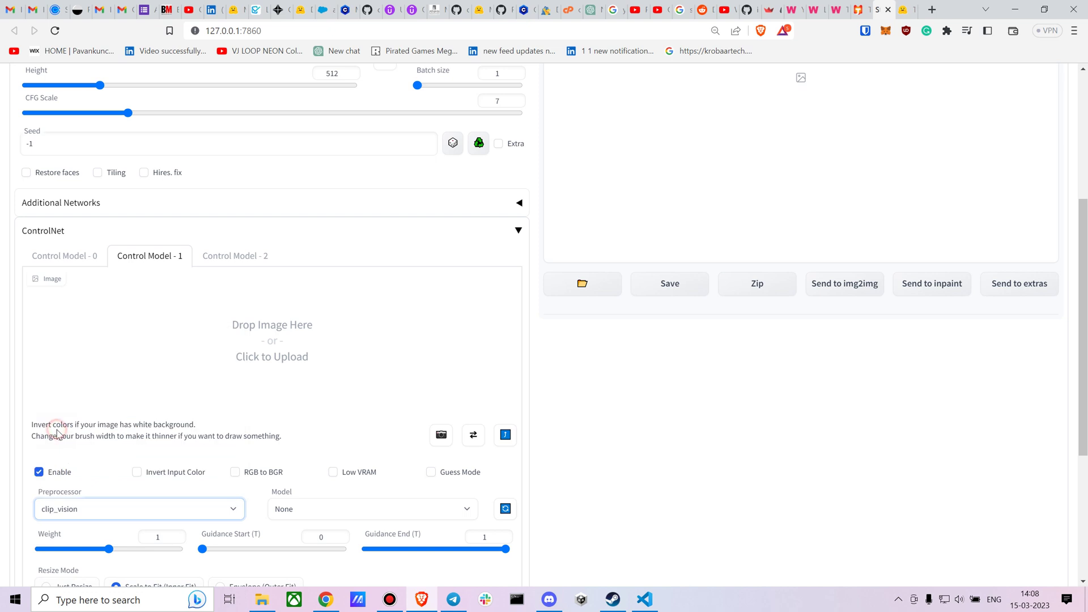
{"action": "left_click", "coordinate": [320, 511]}
{"action": "scroll", "coordinate": [338, 504], "scroll_direction": "down", "scroll_amount": 2}
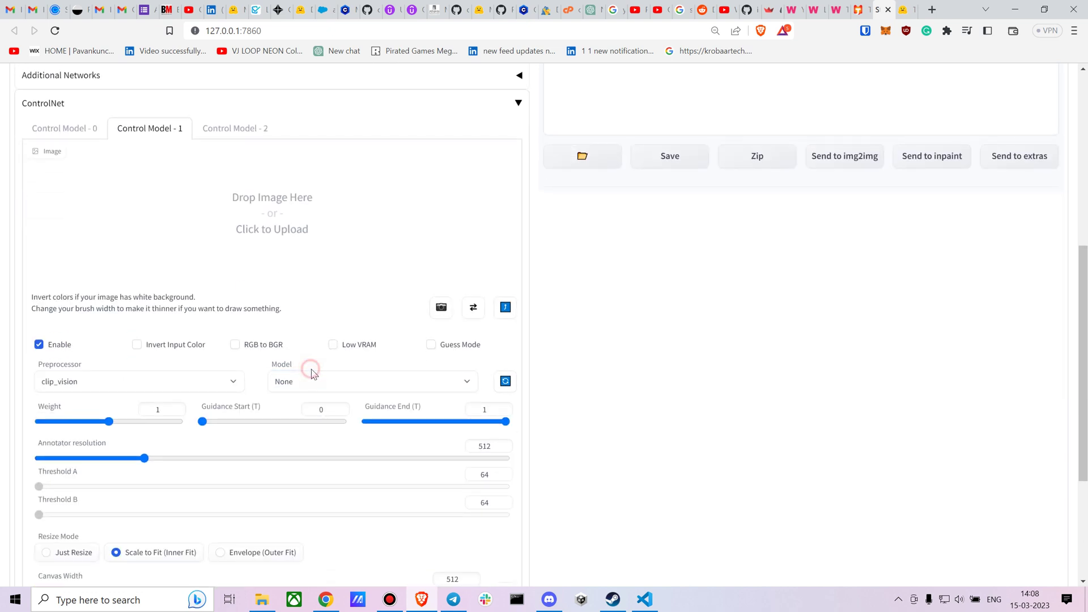
{"action": "left_click", "coordinate": [312, 378]}
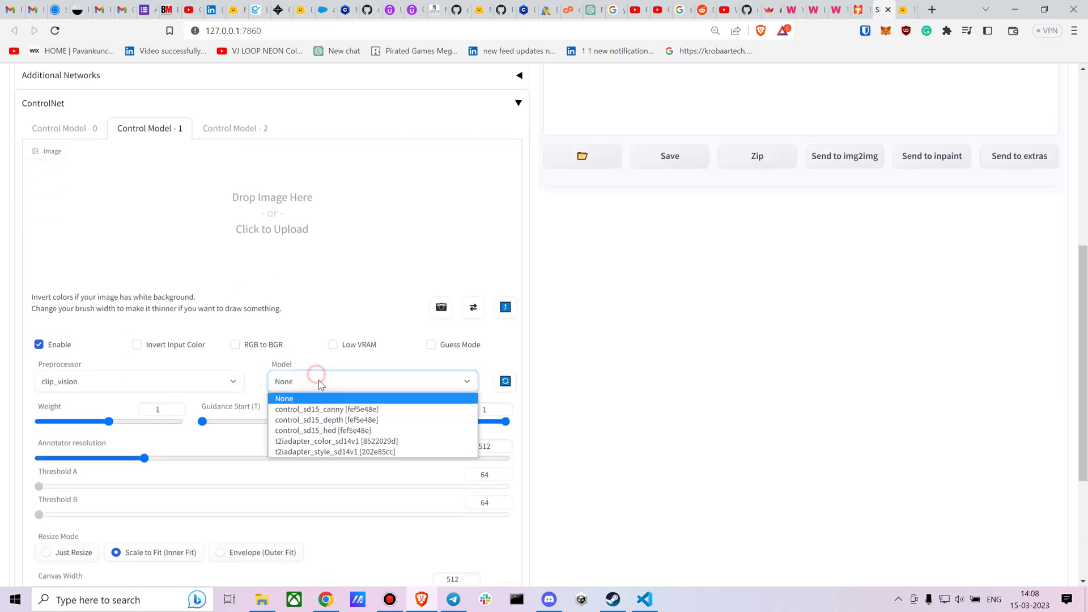
{"action": "left_click", "coordinate": [321, 452]}
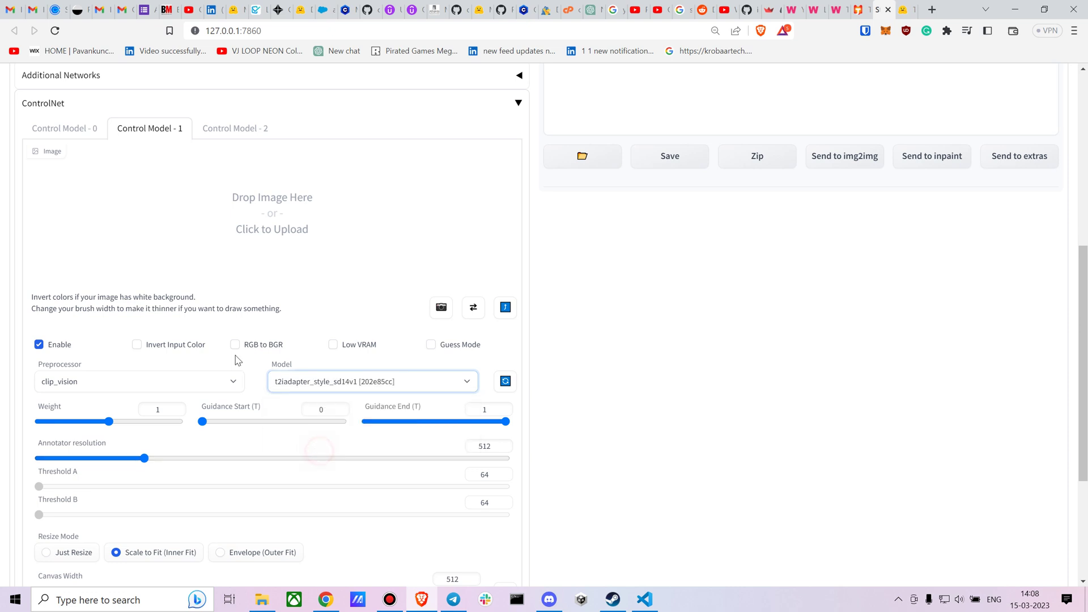
{"action": "scroll", "coordinate": [173, 347], "scroll_direction": "up", "scroll_amount": 1}
Preview Downloads images, then drag the CyberPunk neon city JPG into Control Model 1's image box.
{"action": "mouse_move", "coordinate": [262, 600]}
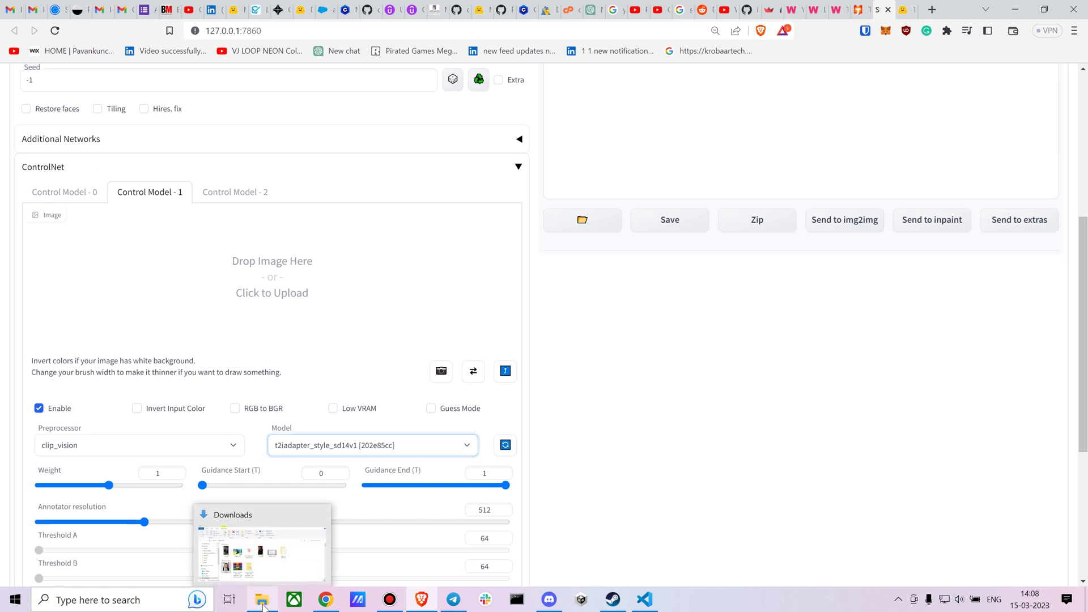
{"action": "left_click", "coordinate": [238, 567]}
{"action": "left_click", "coordinate": [636, 409]}
{"action": "scroll", "coordinate": [635, 409], "scroll_direction": "down", "scroll_amount": 4}
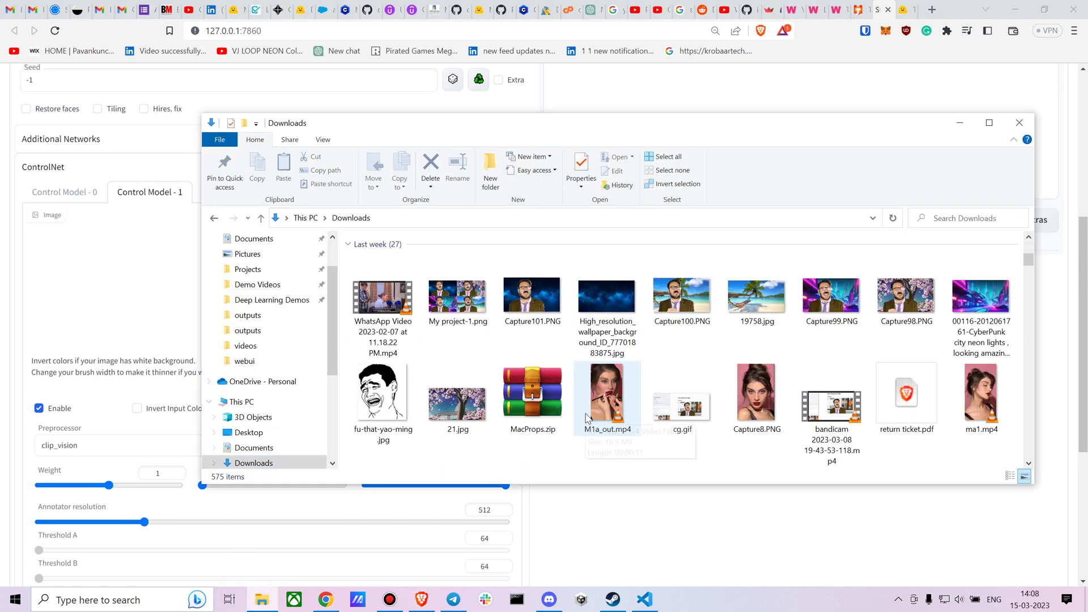
{"action": "scroll", "coordinate": [589, 419], "scroll_direction": "up", "scroll_amount": 4}
{"action": "double_click", "coordinate": [465, 311]}
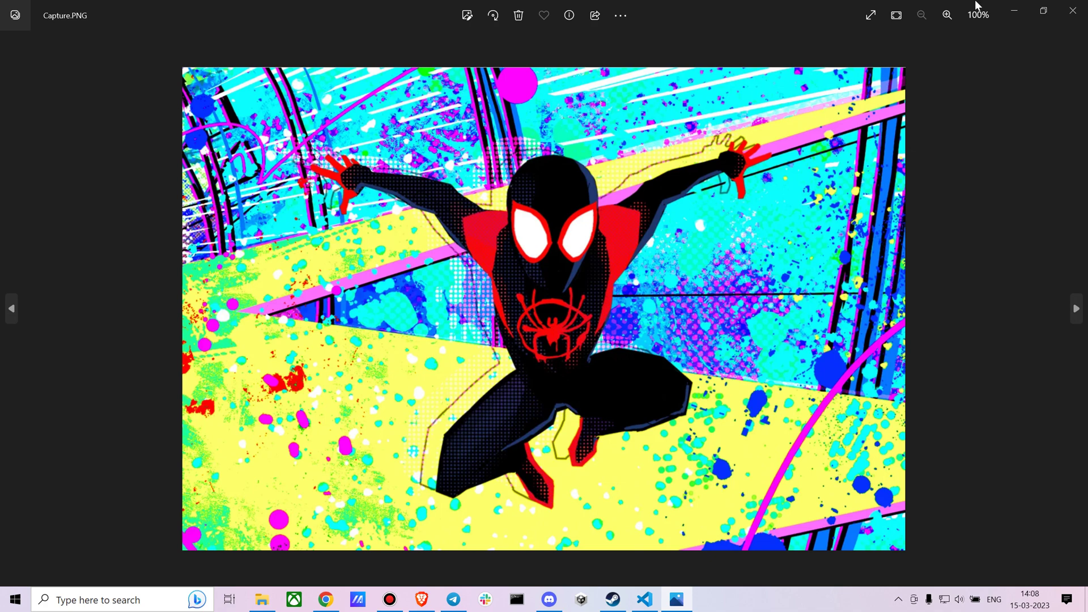
{"action": "left_click", "coordinate": [1077, 8]}
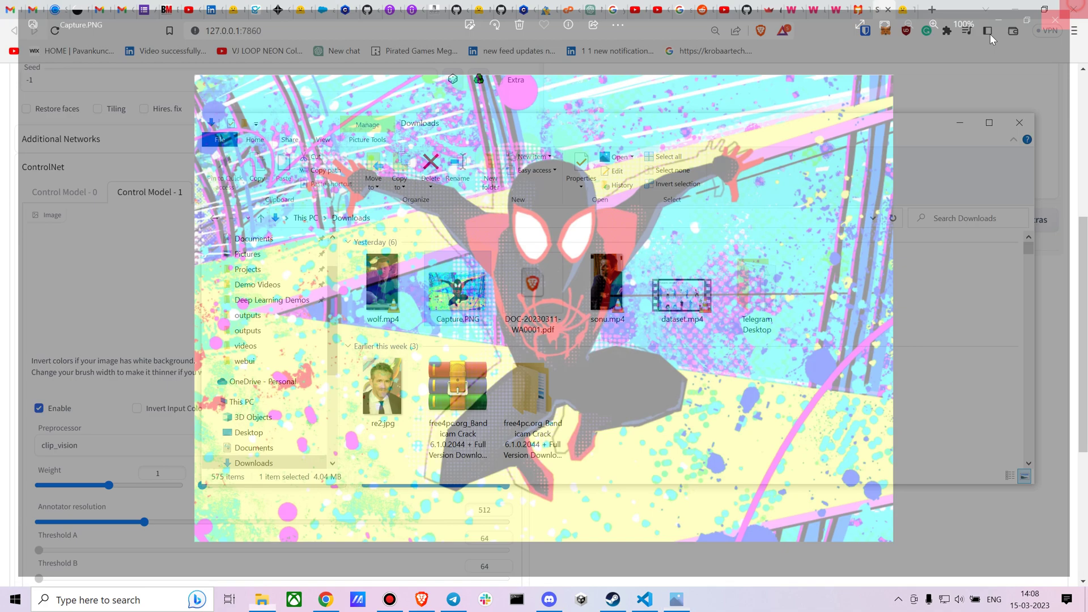
{"action": "scroll", "coordinate": [430, 337], "scroll_direction": "up", "scroll_amount": 2}
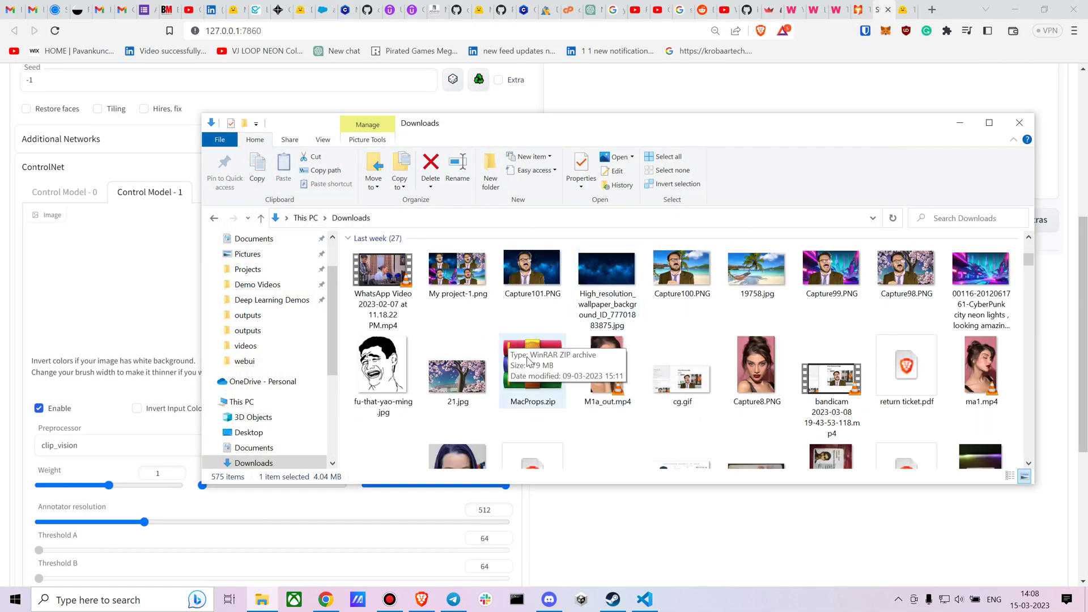
{"action": "double_click", "coordinate": [964, 267]}
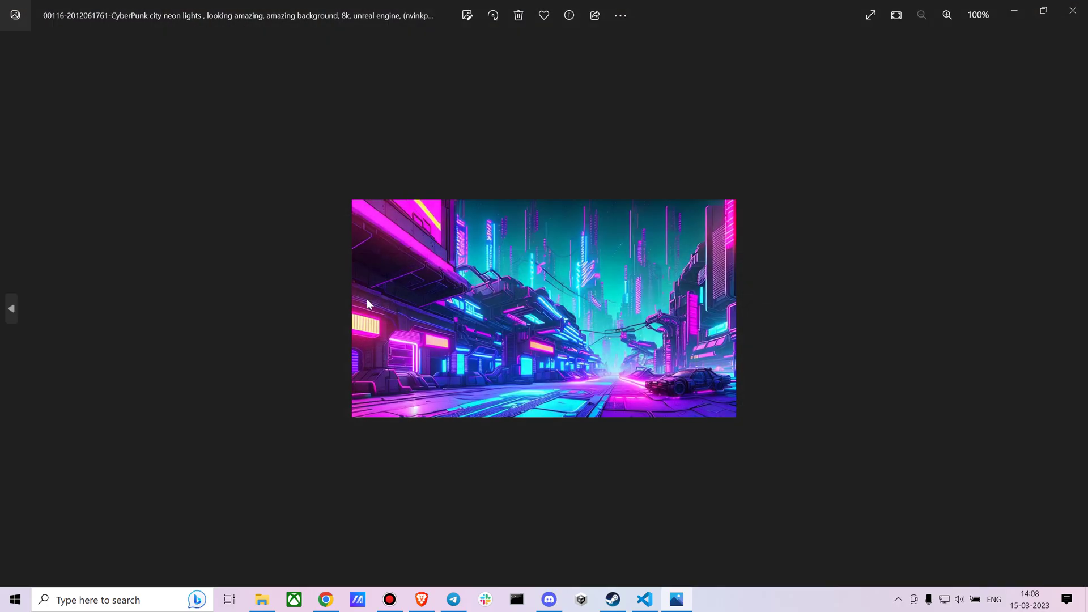
{"action": "left_click", "coordinate": [1073, 10]}
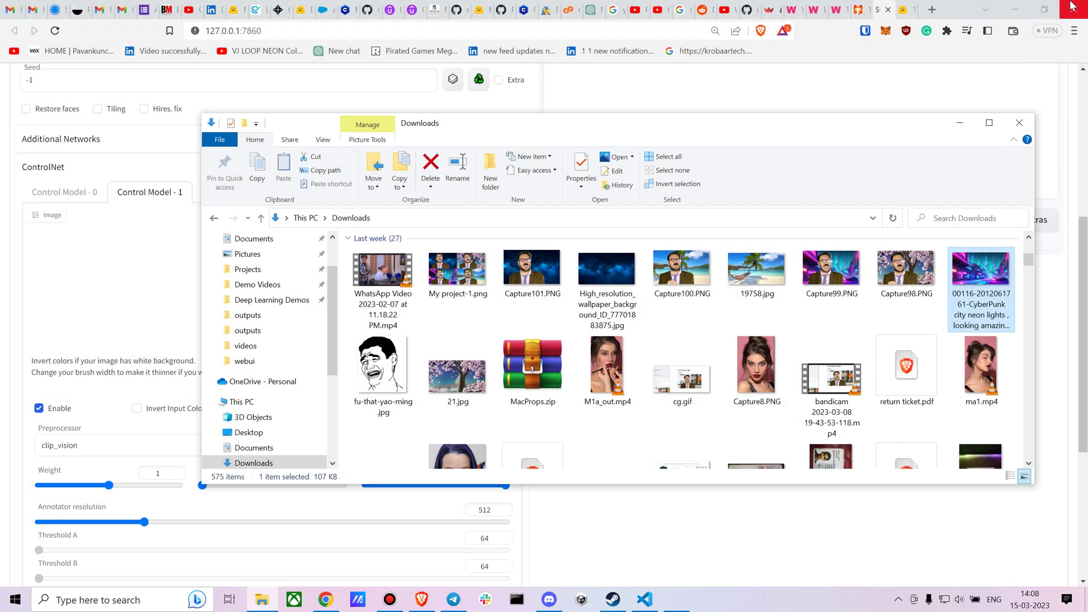
{"action": "left_click_drag", "start_coordinate": [782, 126], "coordinate": [870, 75]}
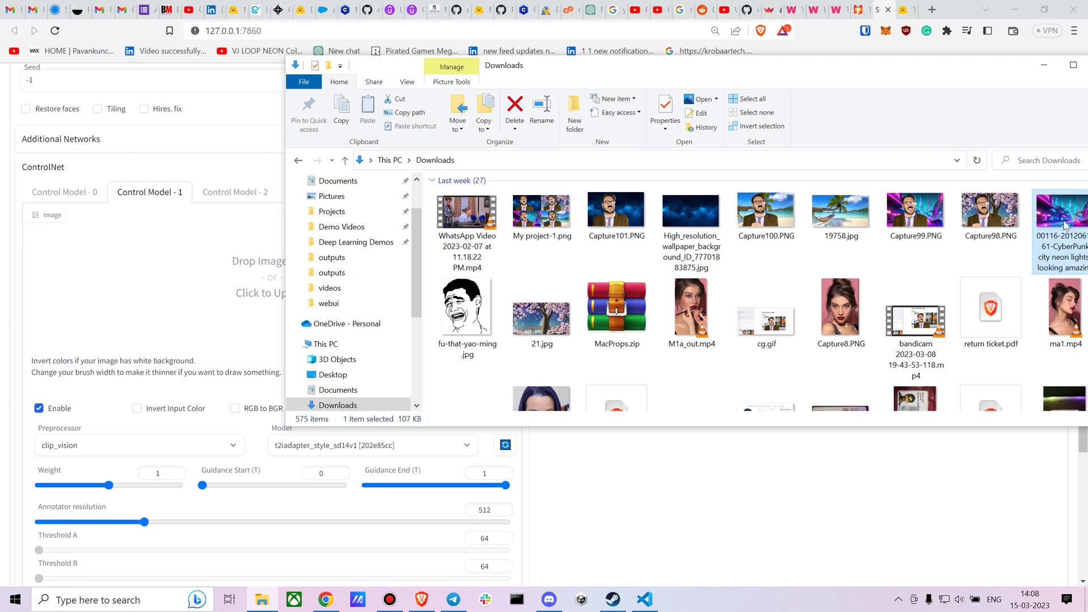
{"action": "left_click_drag", "start_coordinate": [1064, 226], "coordinate": [175, 278]}
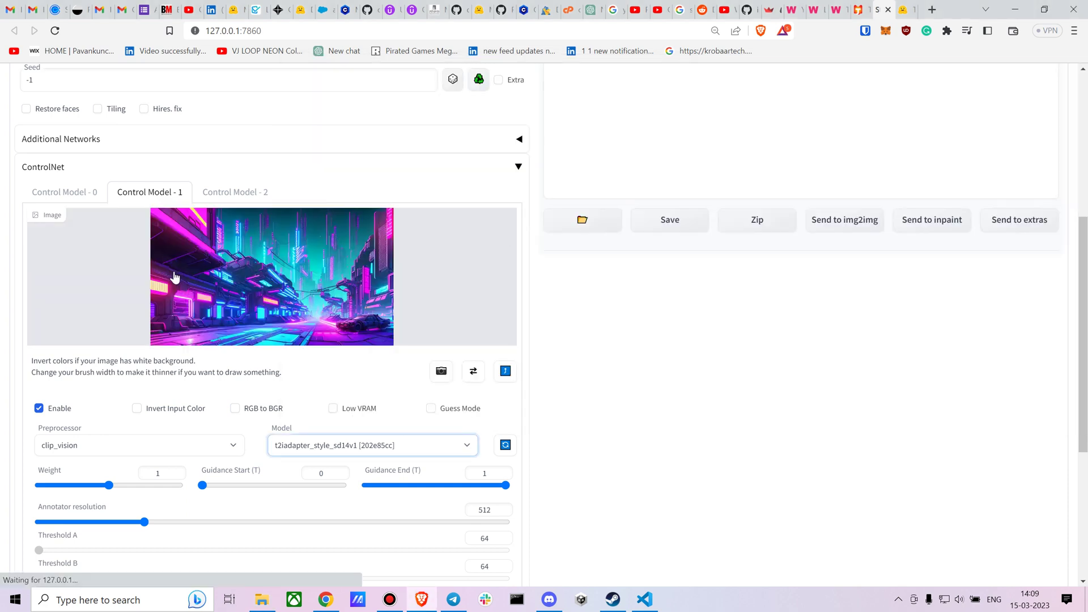
Generate a first 896x512 image using both control images and enlarge the result.
{"action": "scroll", "coordinate": [133, 153], "scroll_direction": "up", "scroll_amount": 5}
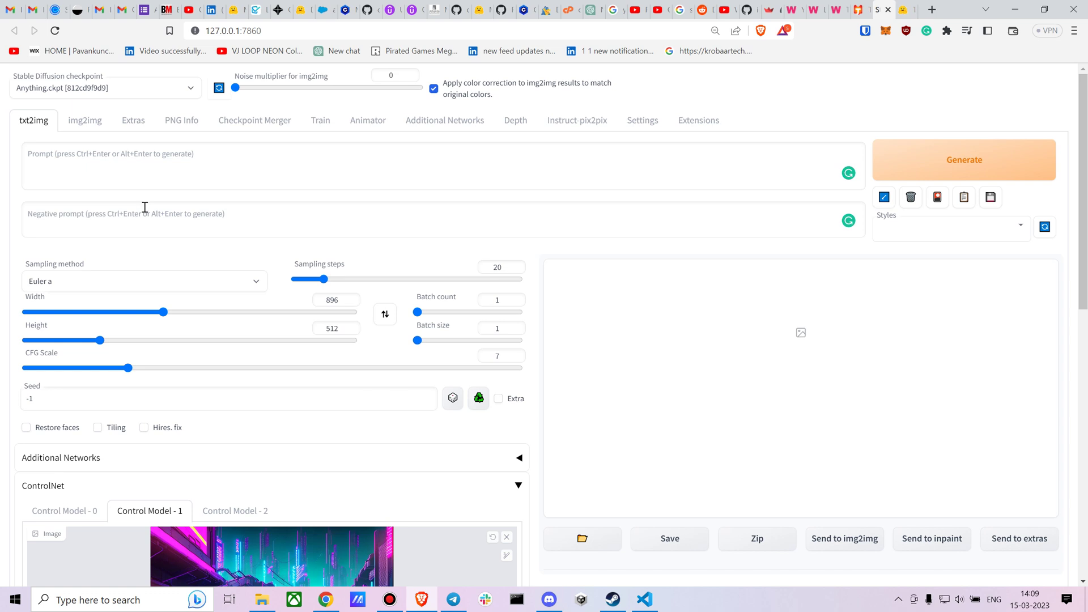
{"action": "left_click", "coordinate": [887, 169]}
{"action": "scroll", "coordinate": [735, 204], "scroll_direction": "down", "scroll_amount": 1}
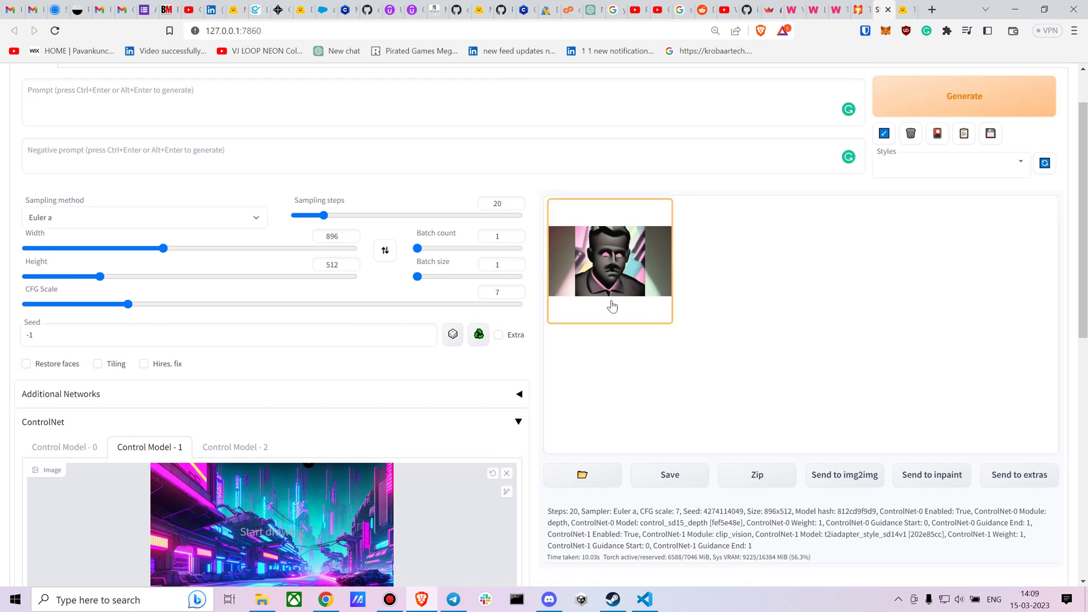
{"action": "left_click", "coordinate": [637, 279]}
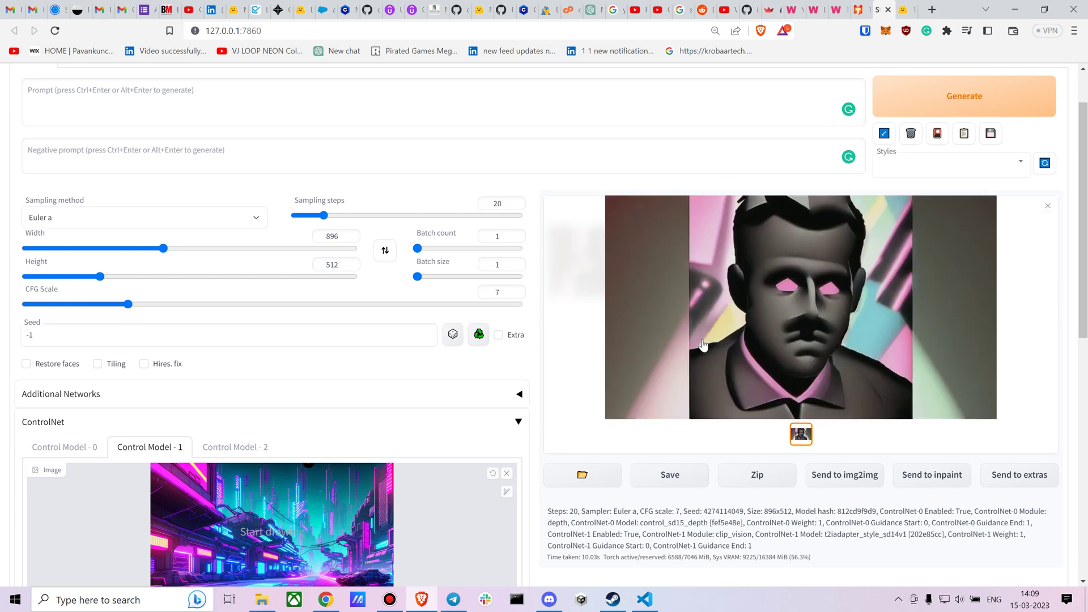
{"action": "scroll", "coordinate": [408, 393], "scroll_direction": "down", "scroll_amount": 2}
Set Control Model 0's Guidance Start to about 0.17 and regenerate the image.
{"action": "left_click", "coordinate": [74, 324]}
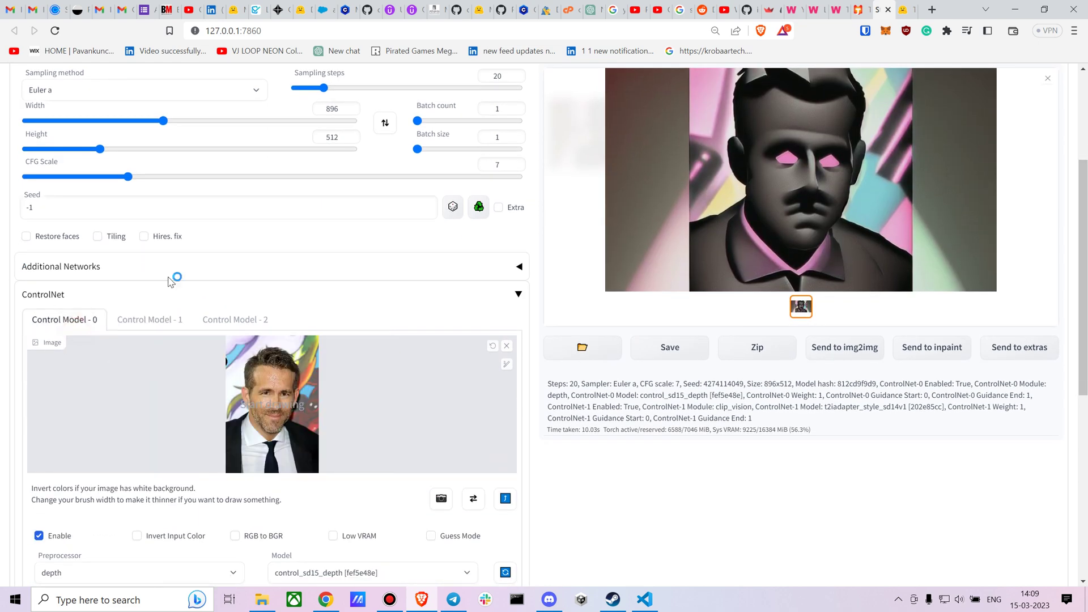
{"action": "scroll", "coordinate": [175, 283], "scroll_direction": "down", "scroll_amount": 5}
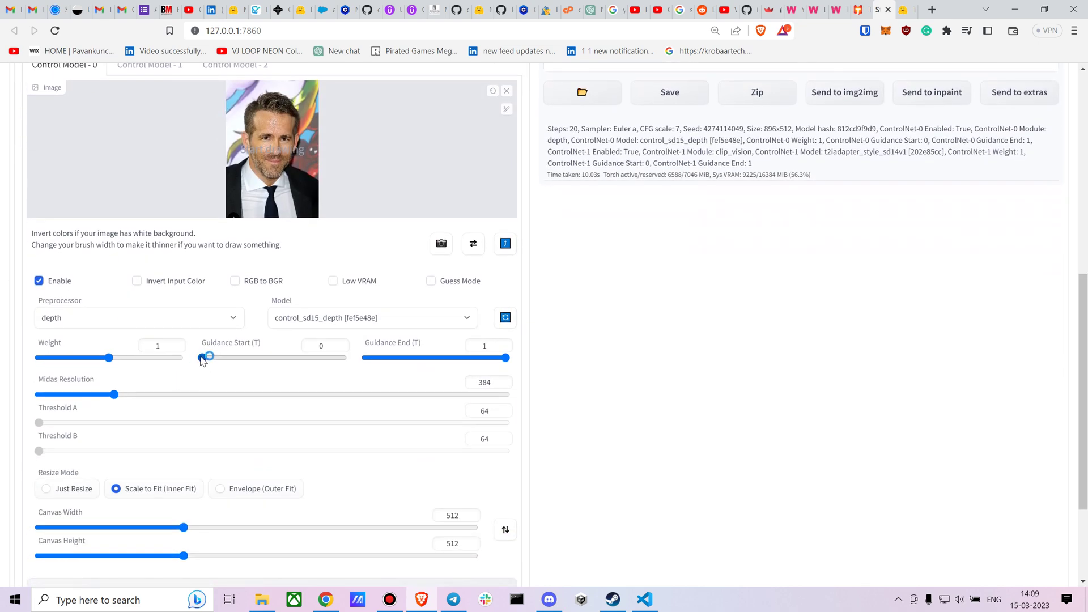
{"action": "scroll", "coordinate": [204, 357], "scroll_direction": "up", "scroll_amount": 2}
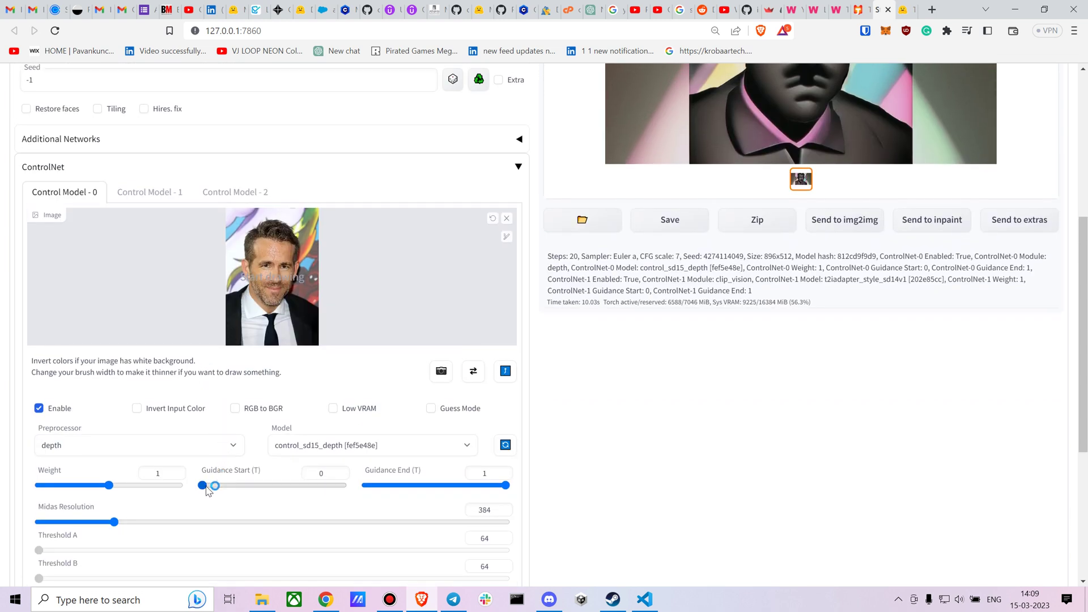
{"action": "left_click_drag", "start_coordinate": [206, 488], "coordinate": [240, 488]}
{"action": "scroll", "coordinate": [367, 333], "scroll_direction": "up", "scroll_amount": 2}
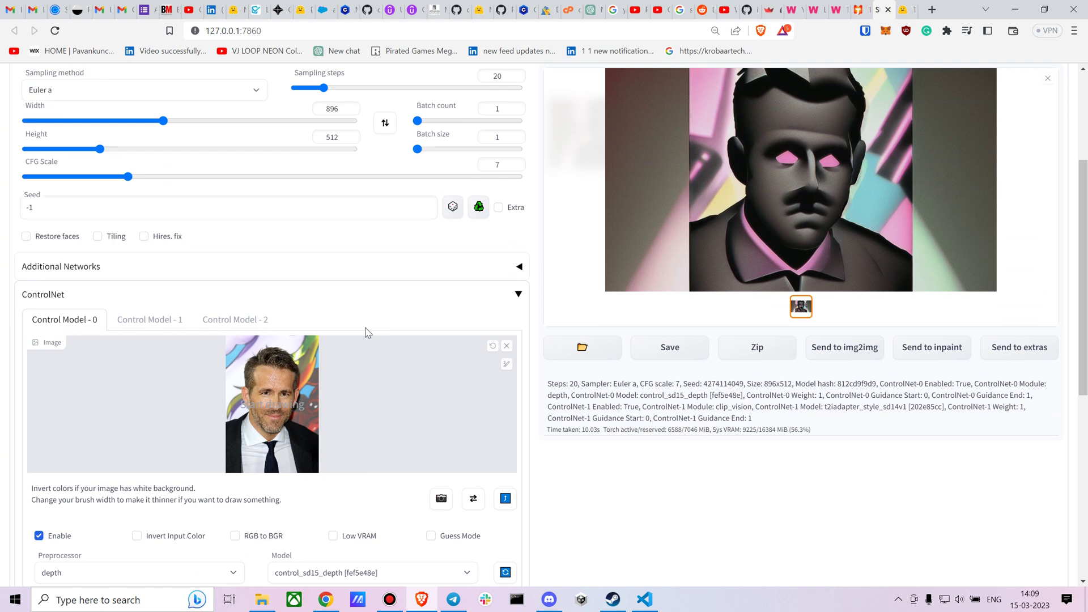
{"action": "scroll", "coordinate": [363, 336], "scroll_direction": "up", "scroll_amount": 3}
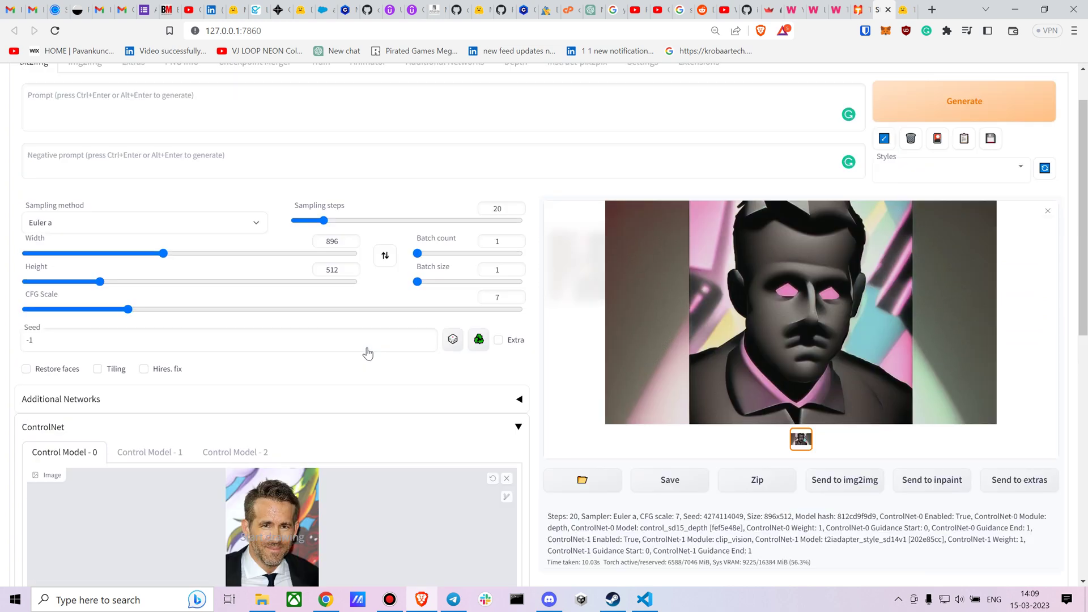
{"action": "left_click", "coordinate": [996, 165]}
{"action": "scroll", "coordinate": [980, 202], "scroll_direction": "down", "scroll_amount": 1}
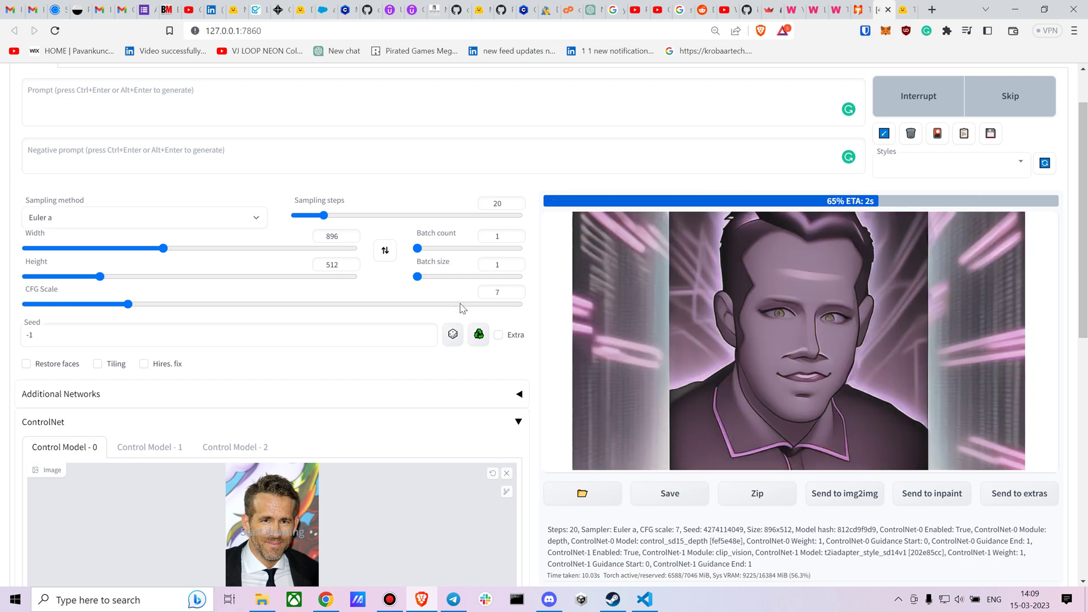
{"action": "left_click", "coordinate": [149, 443]}
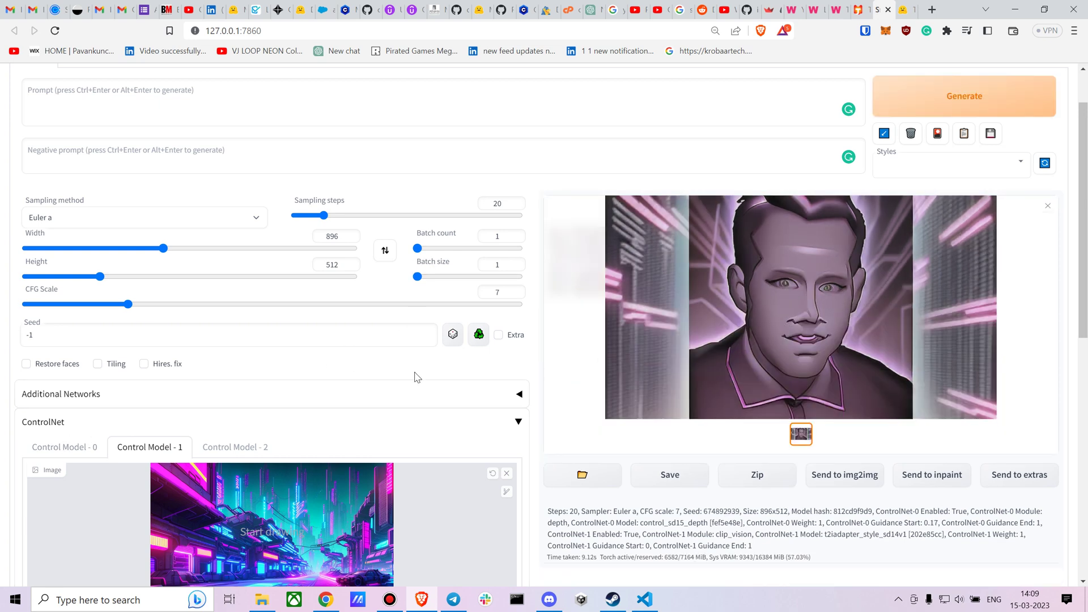
Raise Control Model - 1's Guidance Start to about 0.19 and generate the portrait again.
{"action": "scroll", "coordinate": [413, 377], "scroll_direction": "down", "scroll_amount": 5}
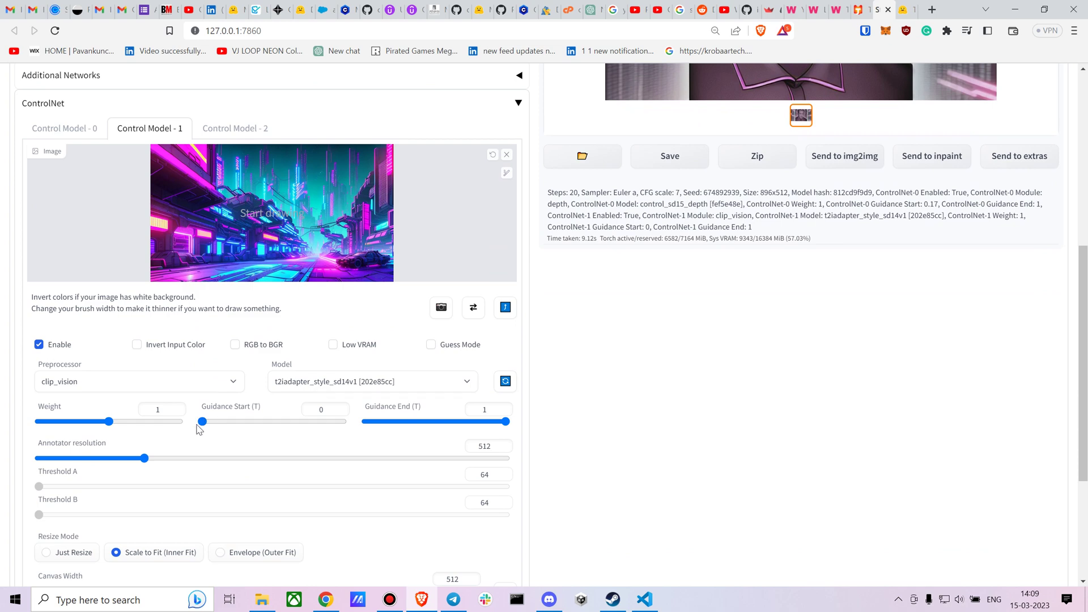
{"action": "left_click_drag", "start_coordinate": [204, 423], "coordinate": [253, 432]}
{"action": "scroll", "coordinate": [577, 336], "scroll_direction": "up", "scroll_amount": 7}
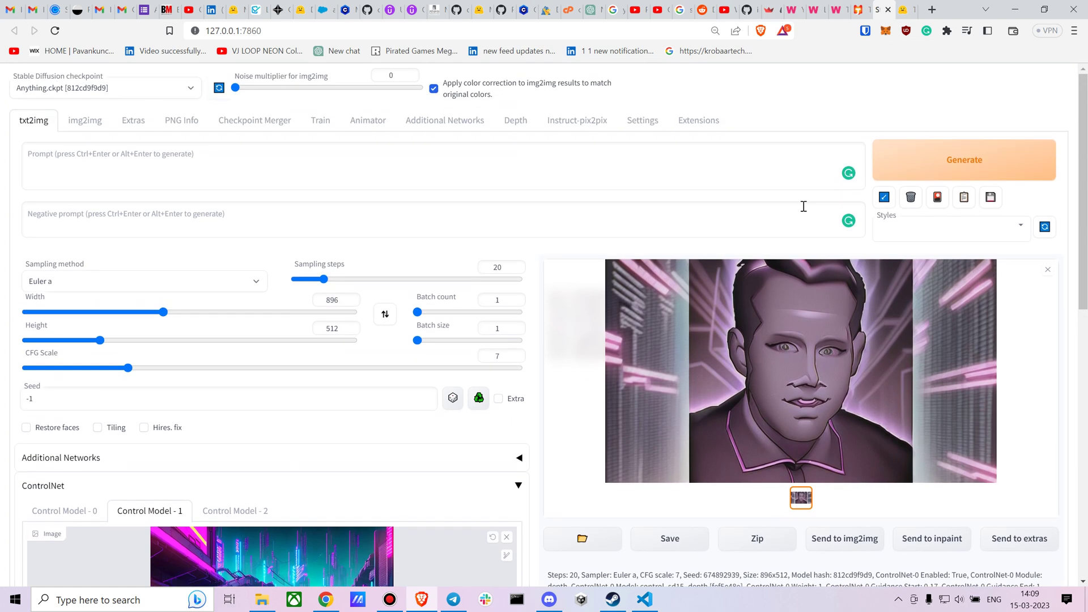
{"action": "left_click", "coordinate": [929, 160]}
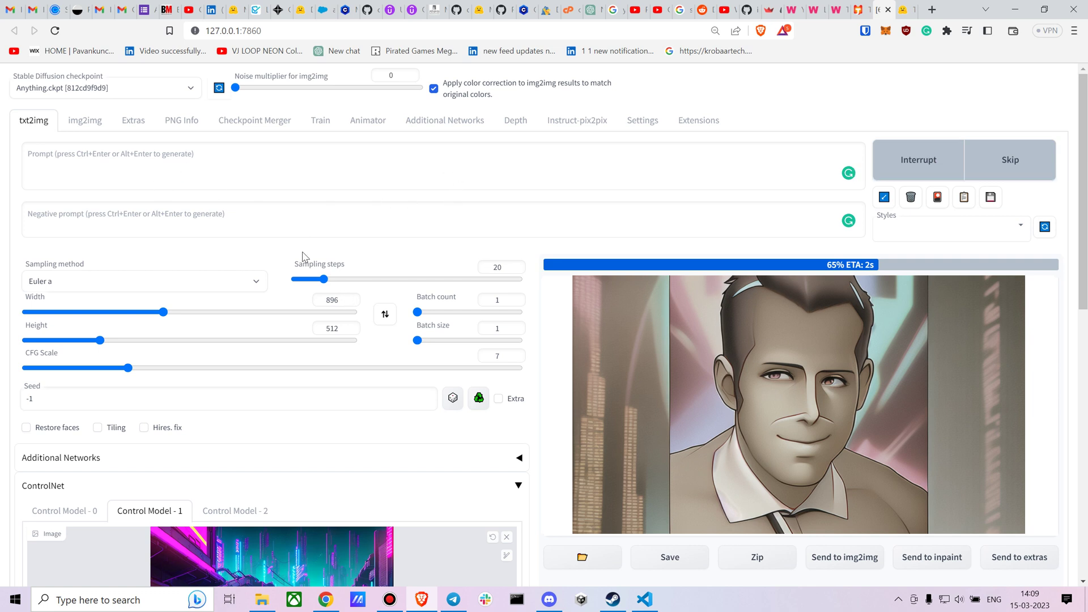
{"action": "left_click", "coordinate": [54, 178]}
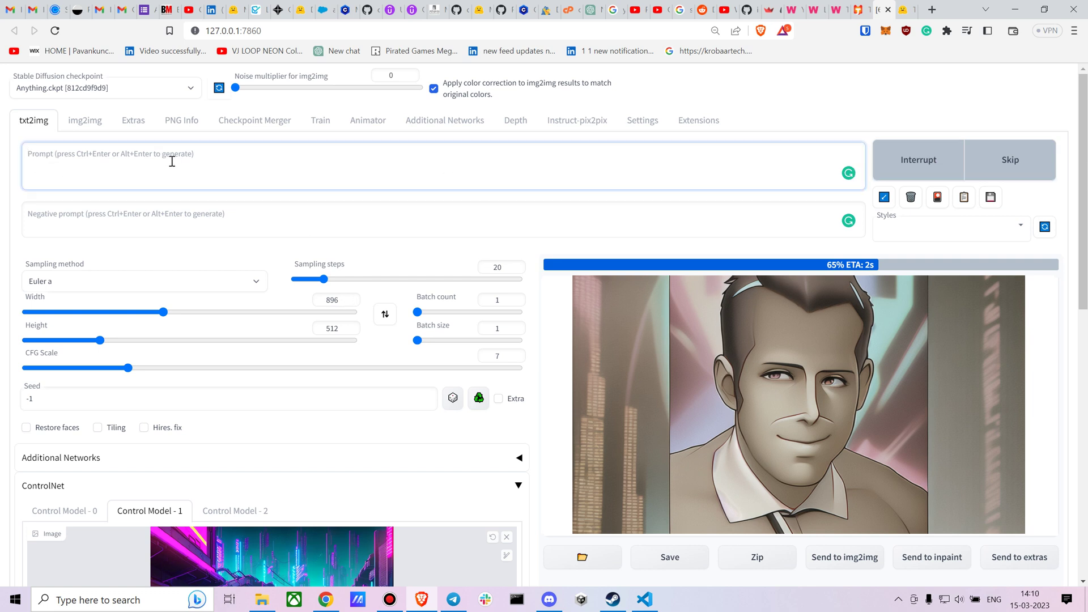
Write the positive prompt '(anime style), 8k ,insane details'.
{"action": "type", "text": "("}
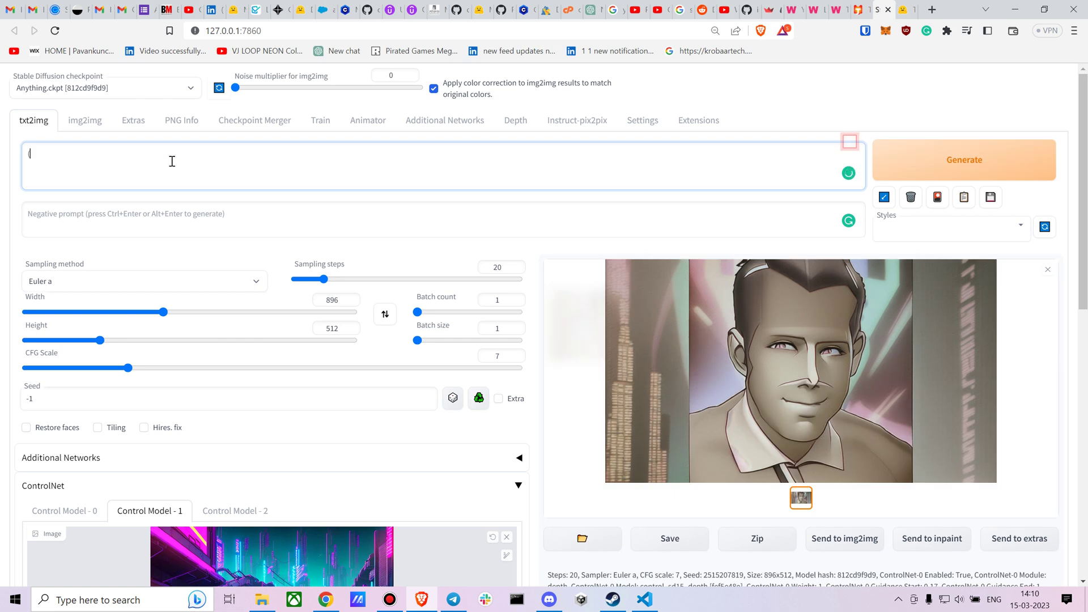
{"action": "type", "text": "anime style), 8k ,s"}
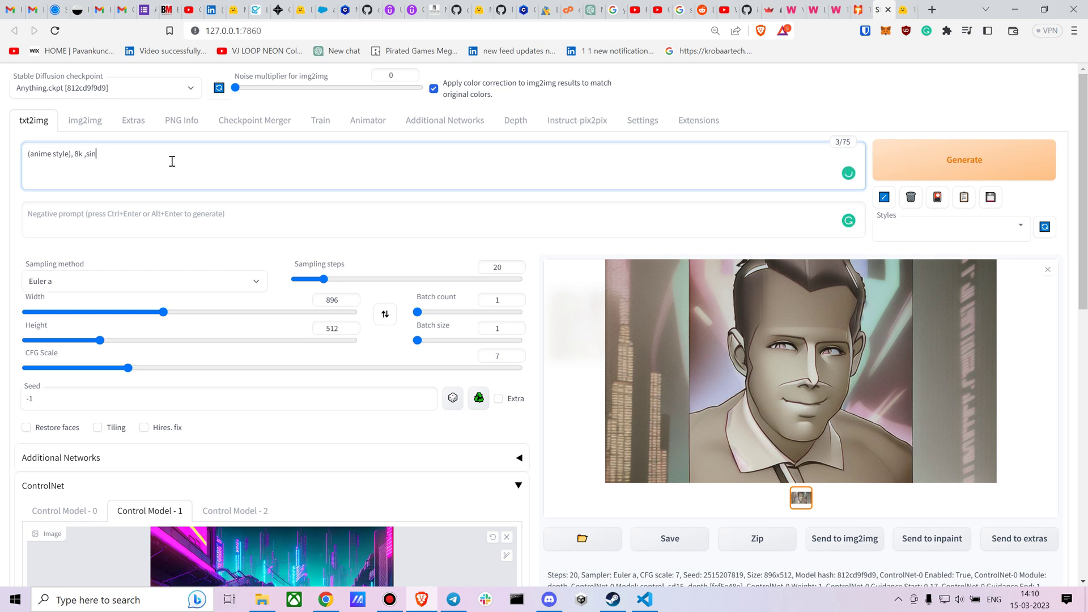
{"action": "key", "text": "BackSpace"}
{"action": "type", "text": "insane details"}
Add the negative prompt '(low quality, worst quality:1.8), unclear, blurry,vague' and raise CFG Scale to 8.5.
{"action": "left_click", "coordinate": [119, 202]}
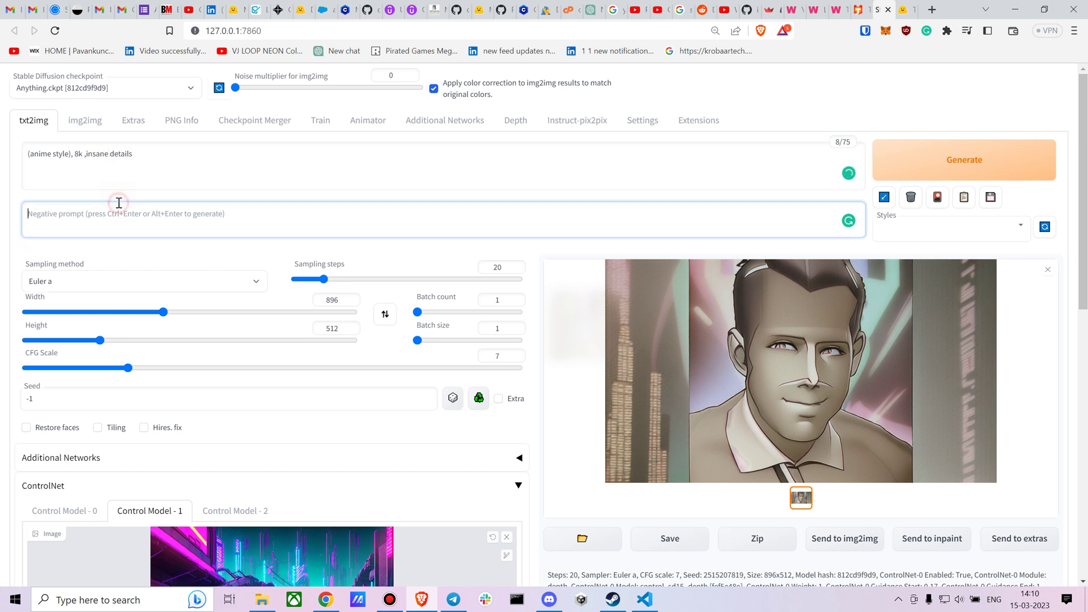
{"action": "type", "text": "(low qw"}
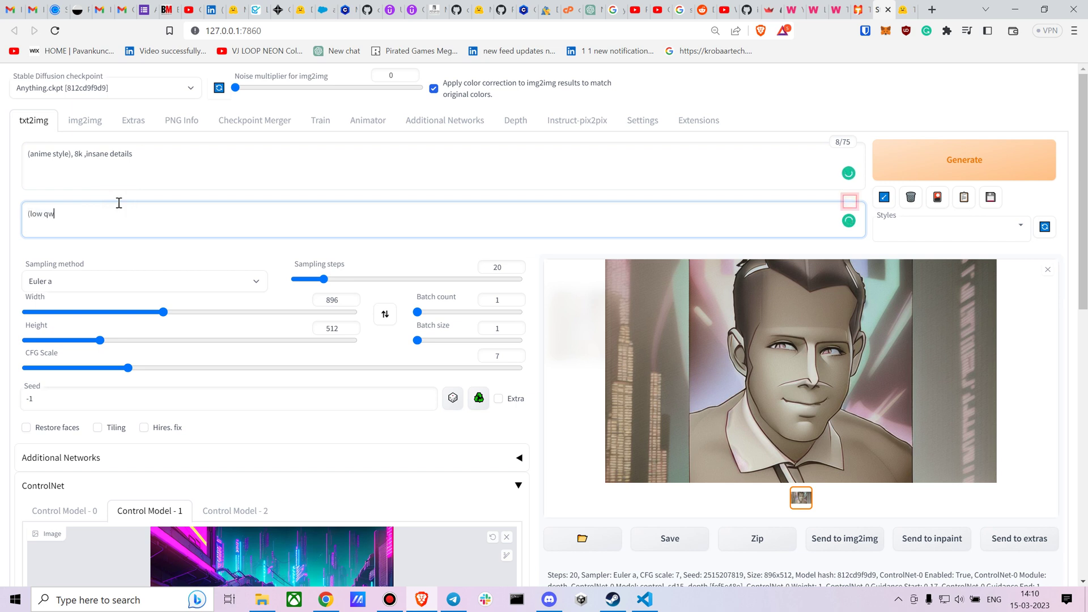
{"action": "key", "text": "BackSpace"}
{"action": "type", "text": "uality, worst quality:1.8),"}
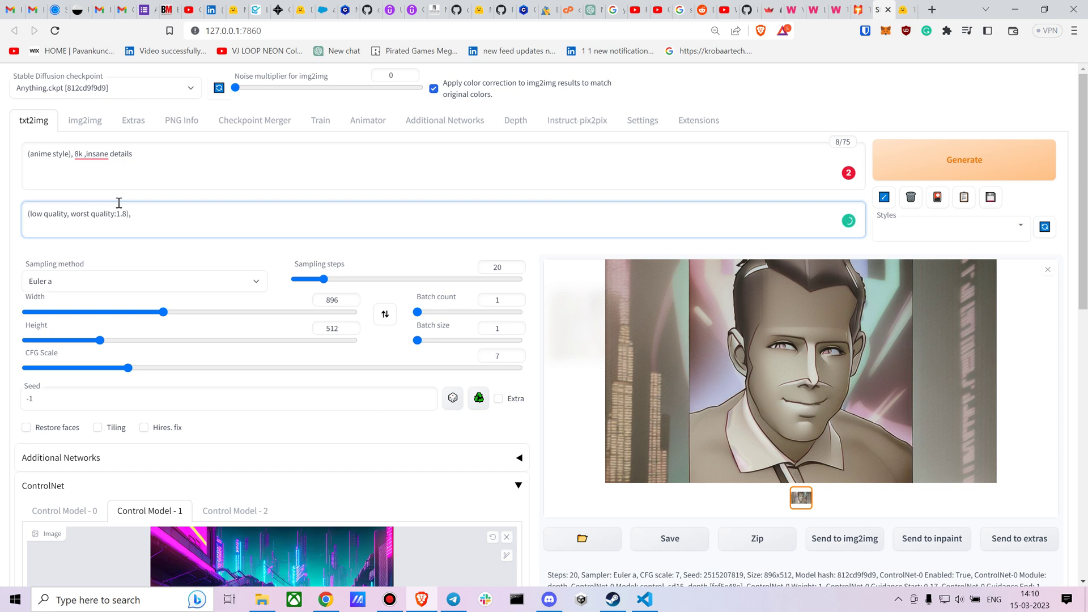
{"action": "type", "text": " unclear, b"}
{"action": "type", "text": ";"}
{"action": "type", "text": "urry,va"}
{"action": "type", "text": "gue"}
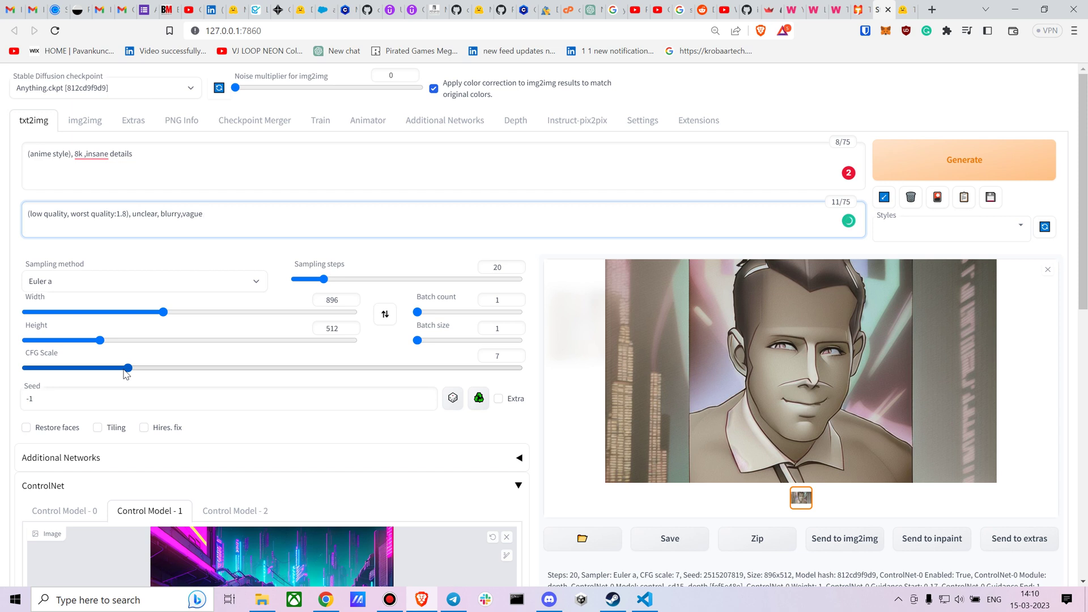
{"action": "left_click_drag", "start_coordinate": [126, 368], "coordinate": [162, 368]}
Generate the bearded anime portrait at CFG Scale 9 and review the finished output.
{"action": "left_click", "coordinate": [904, 163]}
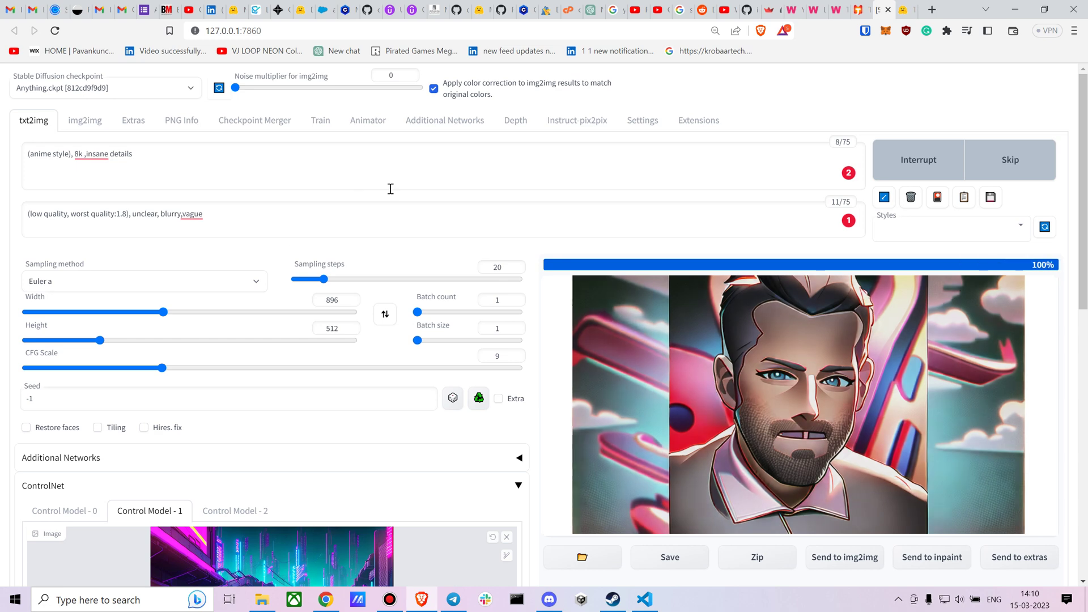
{"action": "scroll", "coordinate": [421, 250], "scroll_direction": "down", "scroll_amount": 1}
{"action": "scroll", "coordinate": [418, 251], "scroll_direction": "up", "scroll_amount": 1}
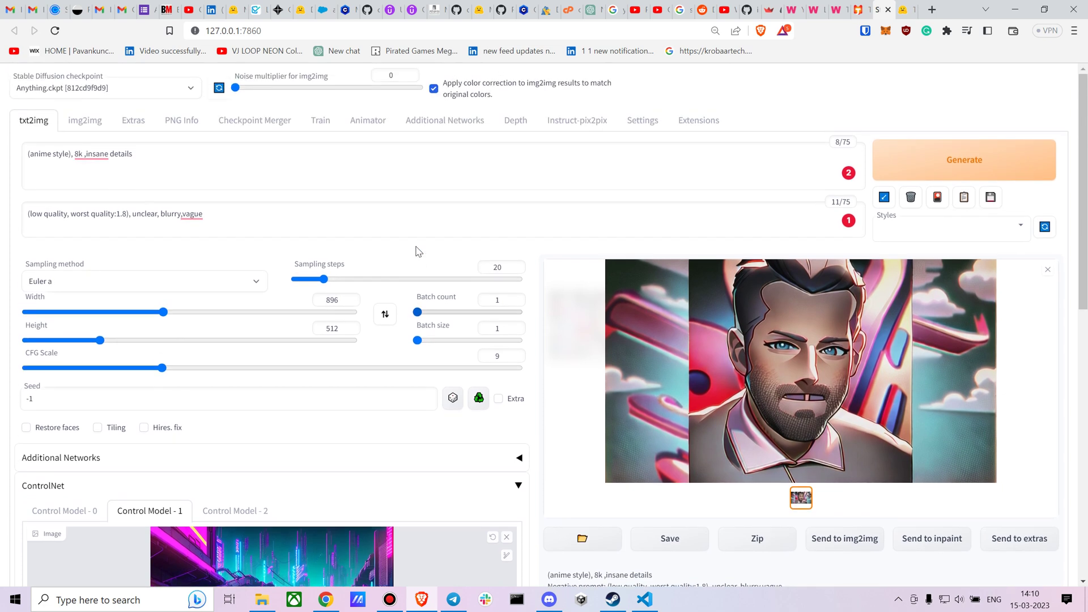